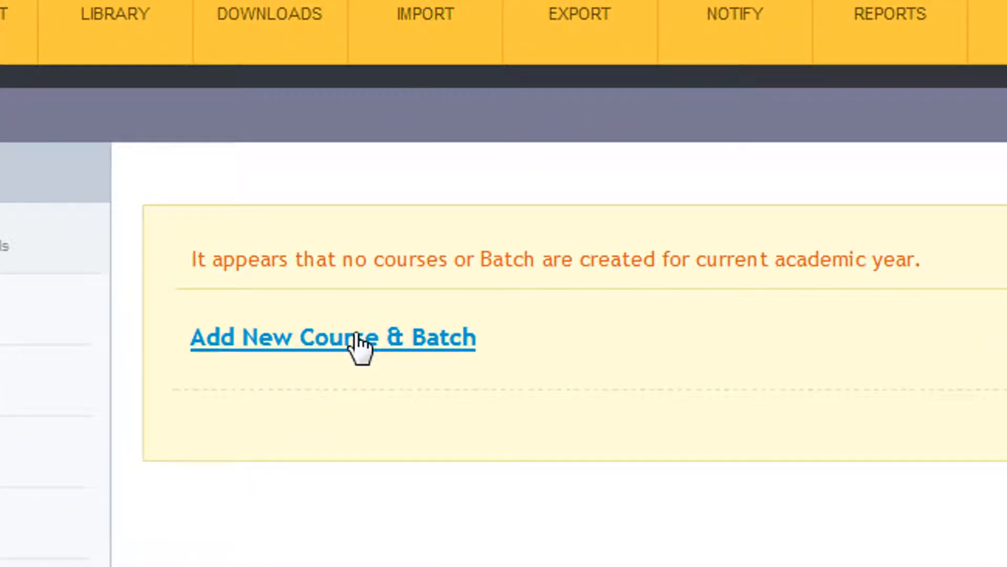
Step: Create a new course named "Grade 1" and save it
left_click(361, 346)
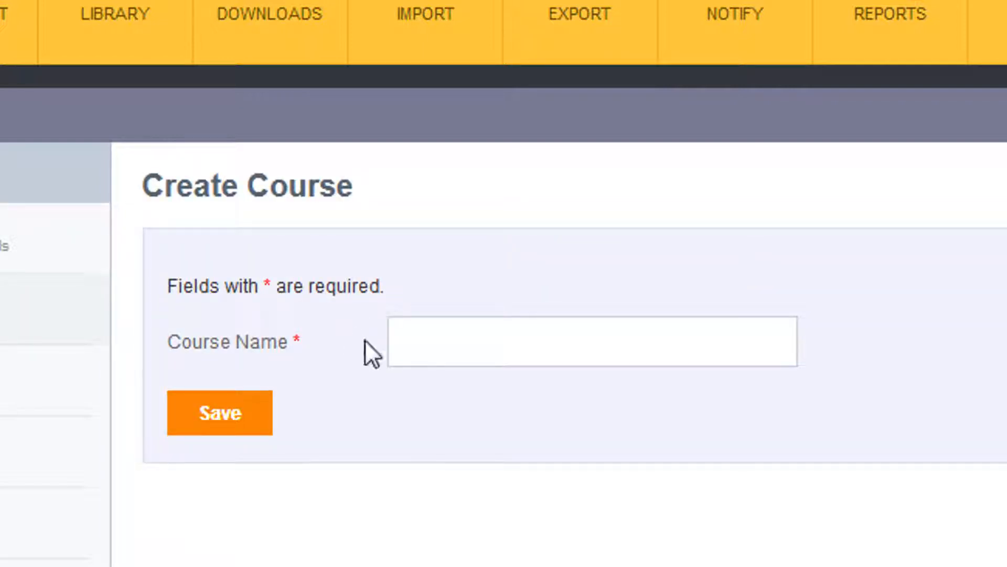
left_click(410, 344)
type("Grade 1")
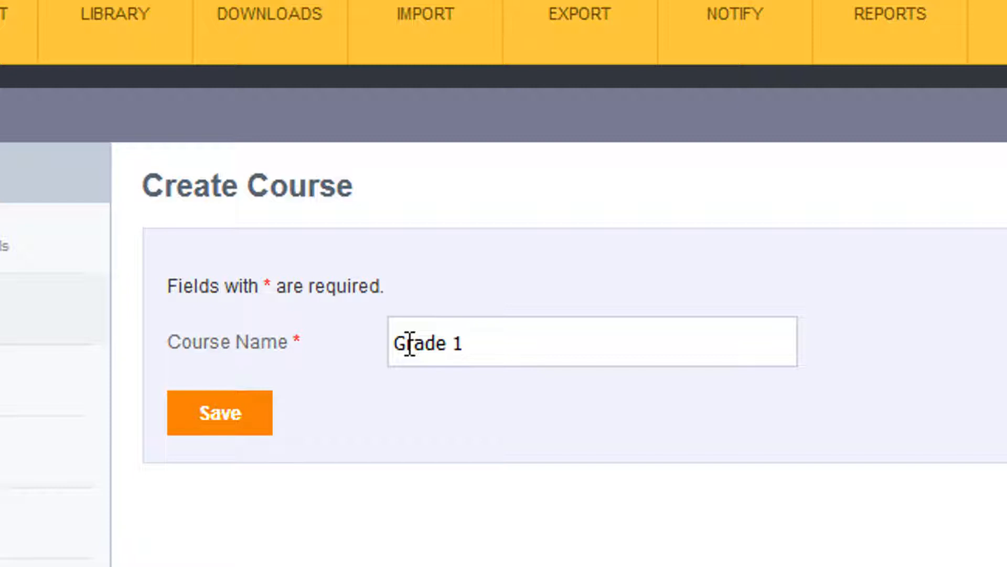
left_click(224, 415)
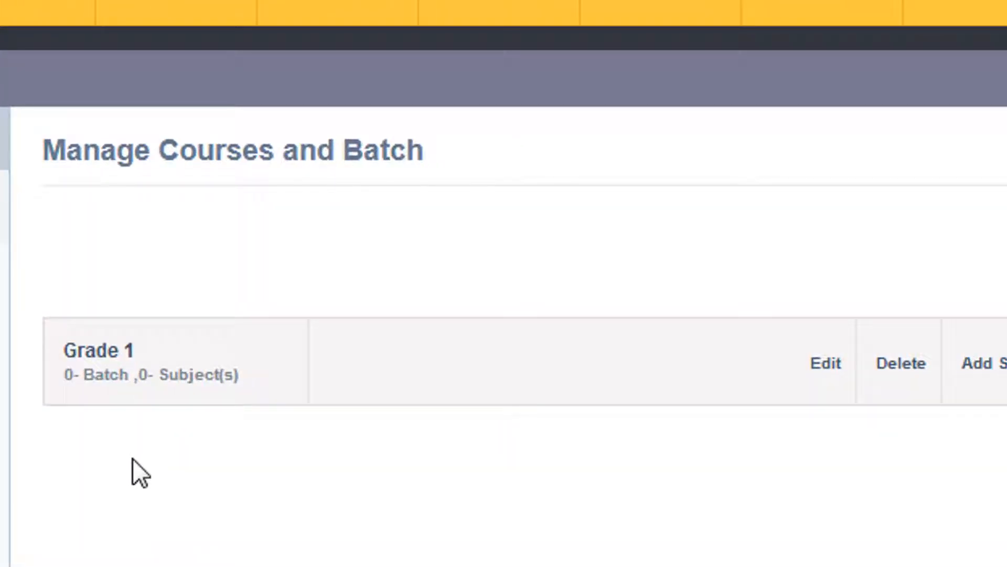
Step: Add batch "1A" to Grade 1 with start date 2 Apr 2017 and end date 15 Aug 2017, and expand the course's details
left_click(908, 357)
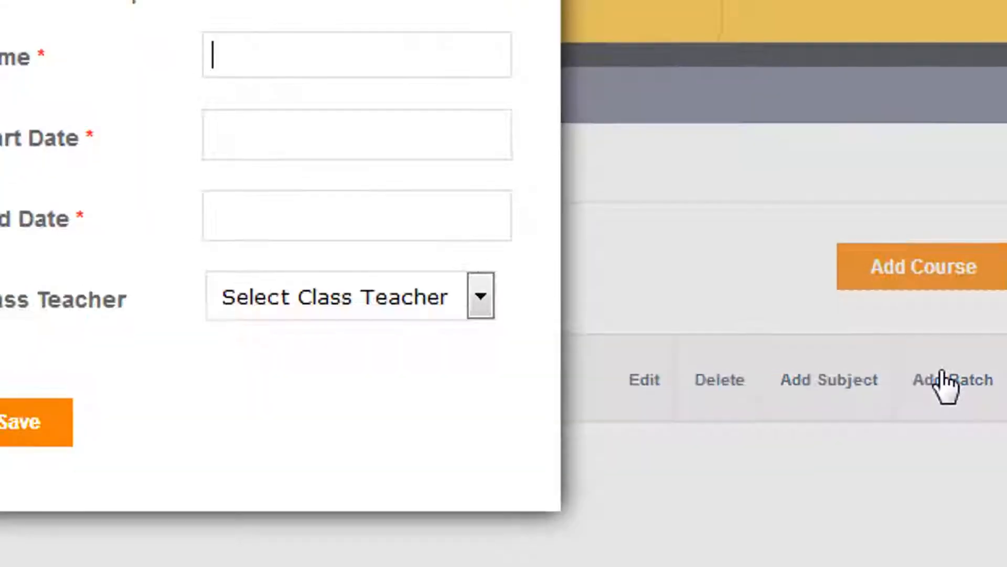
type("1A")
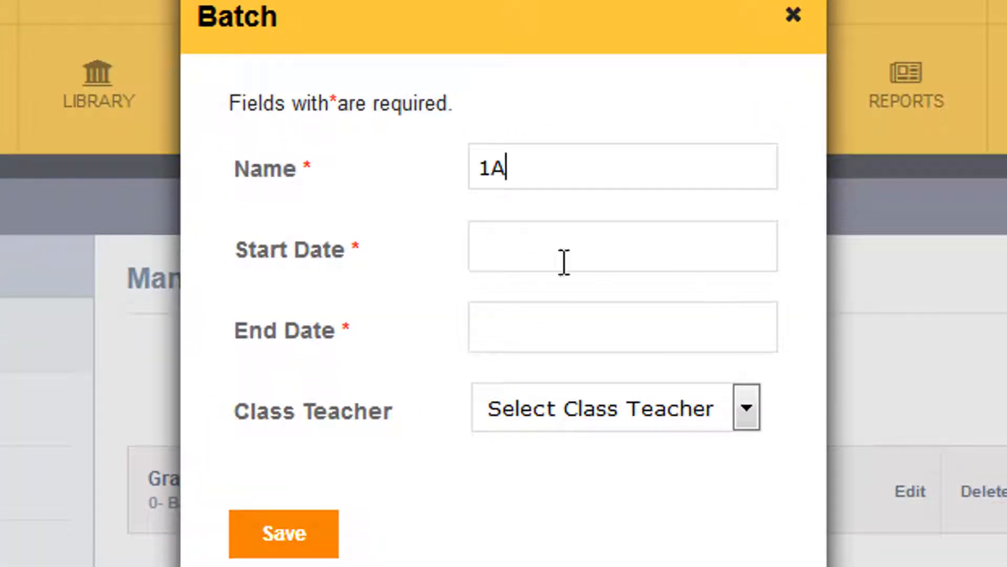
left_click(536, 257)
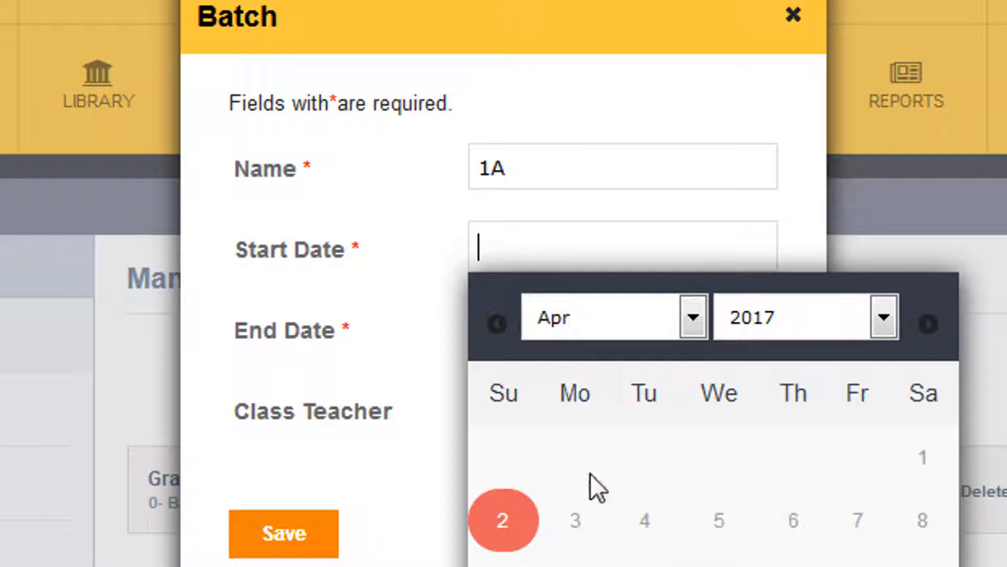
left_click(505, 531)
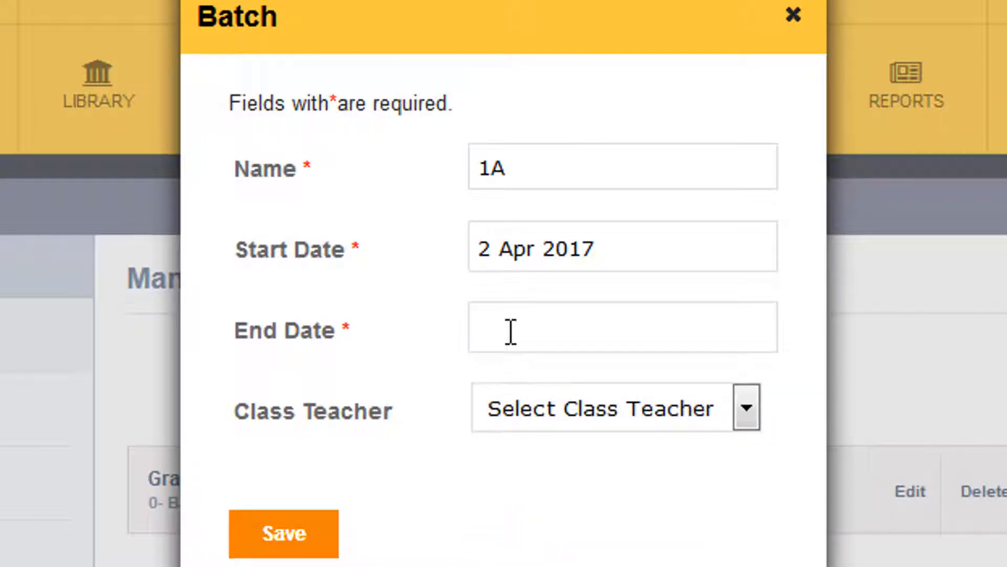
left_click(511, 331)
left_click(614, 398)
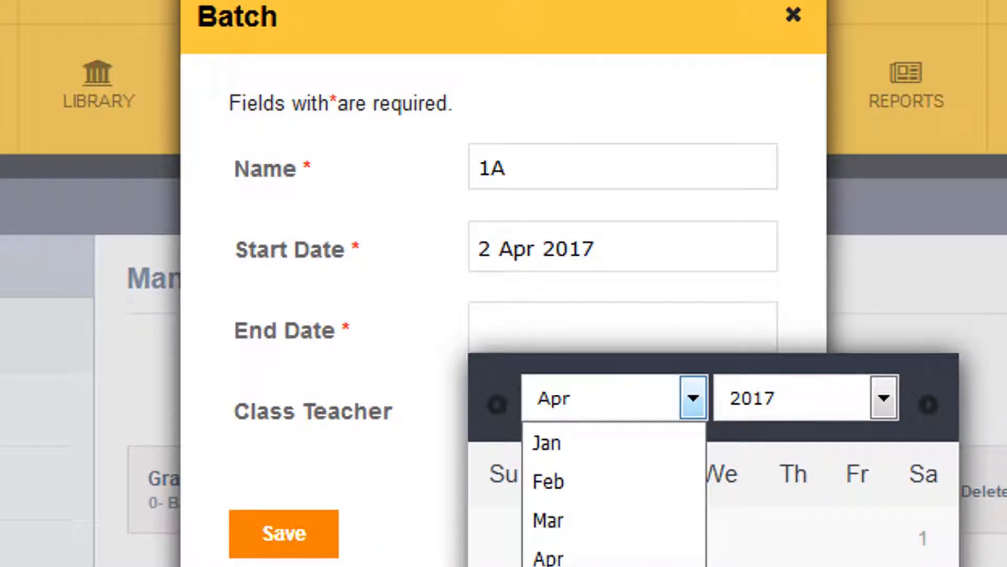
left_click(549, 566)
left_click(645, 566)
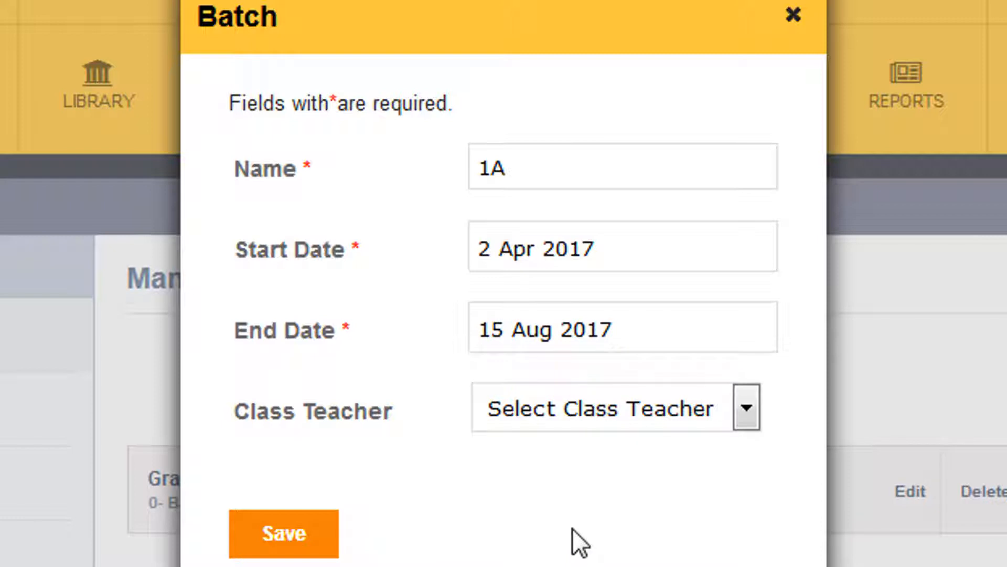
left_click(284, 546)
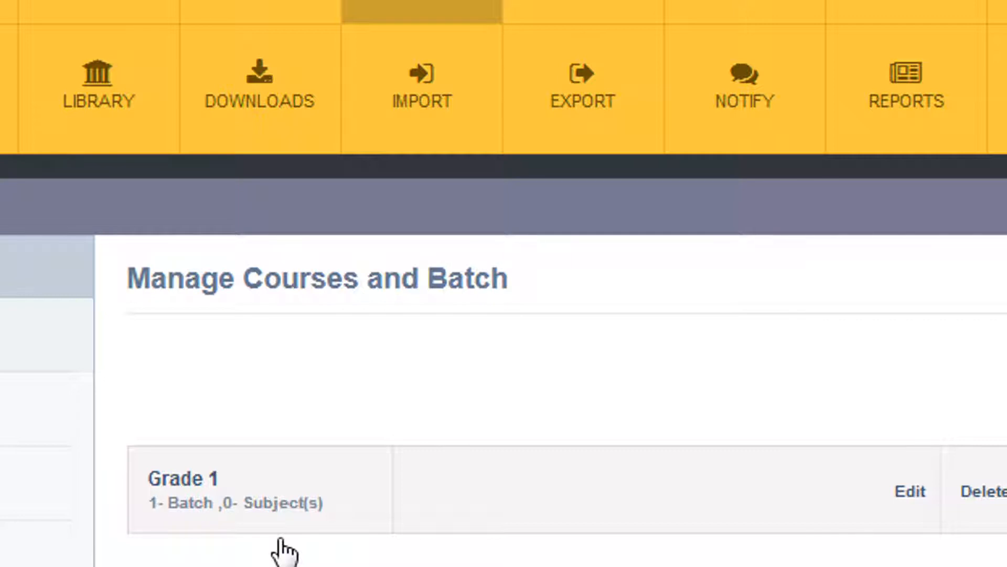
left_click(350, 491)
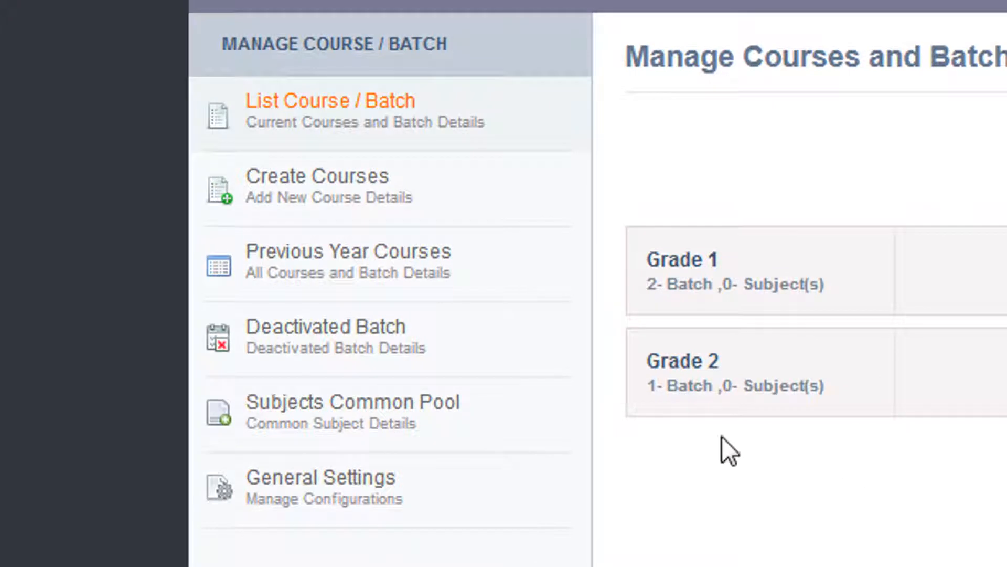
Step: Add the subject "Mathematics" to Grade 1 in the Subjects Common Pool, with 3 maximum weekly classes and All Batch enabled
left_click(546, 433)
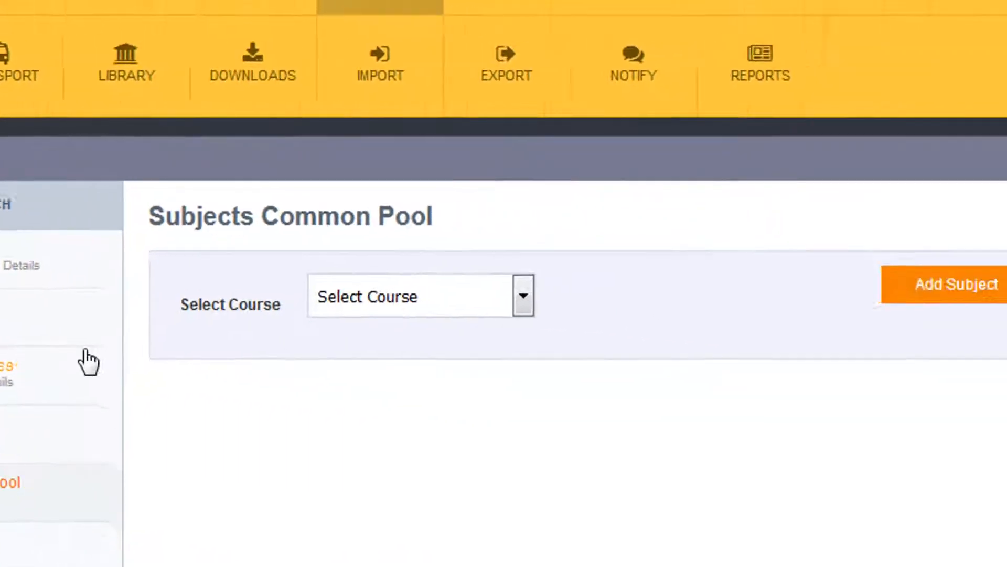
left_click(373, 292)
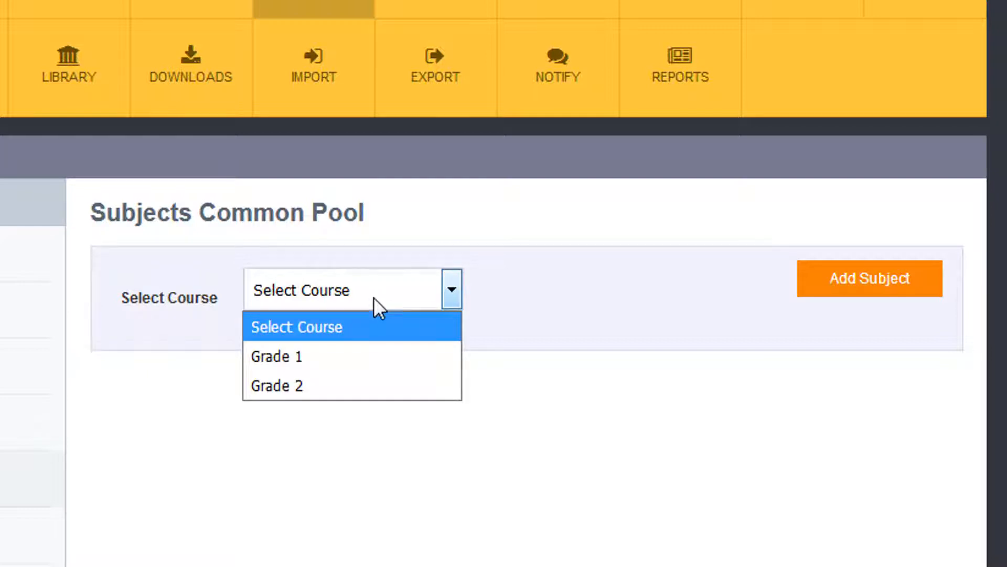
left_click(363, 356)
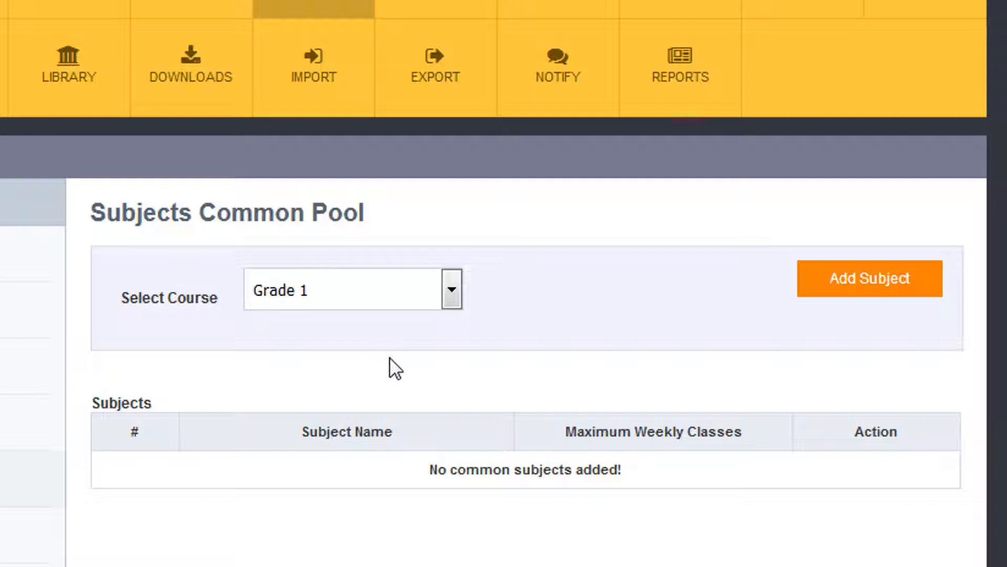
left_click(848, 294)
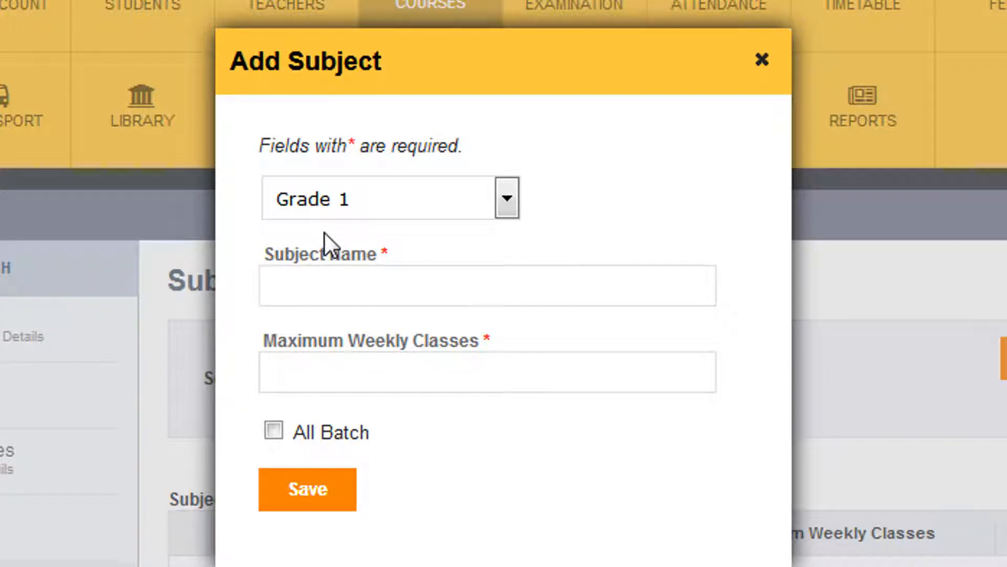
left_click(367, 285)
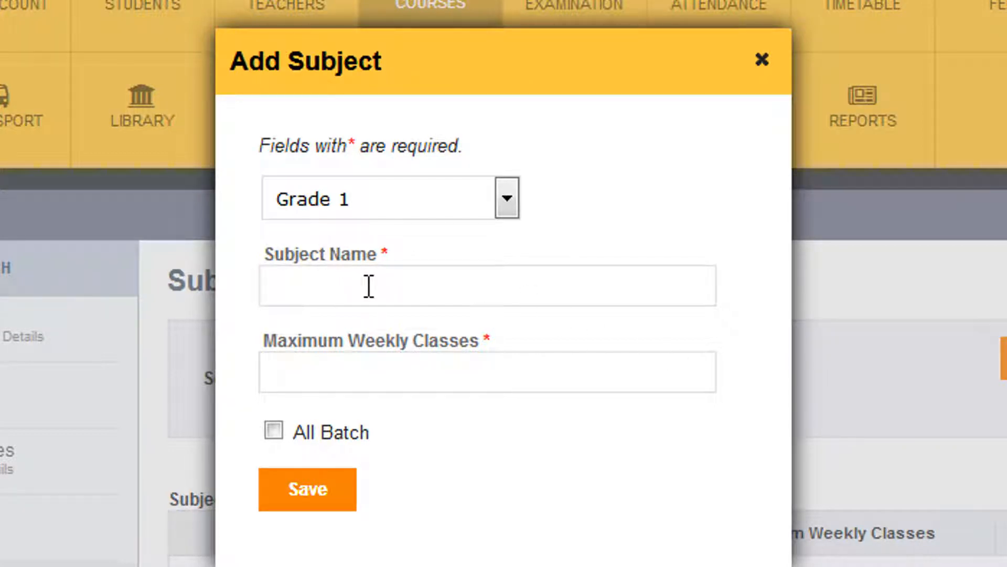
type("Mathematics")
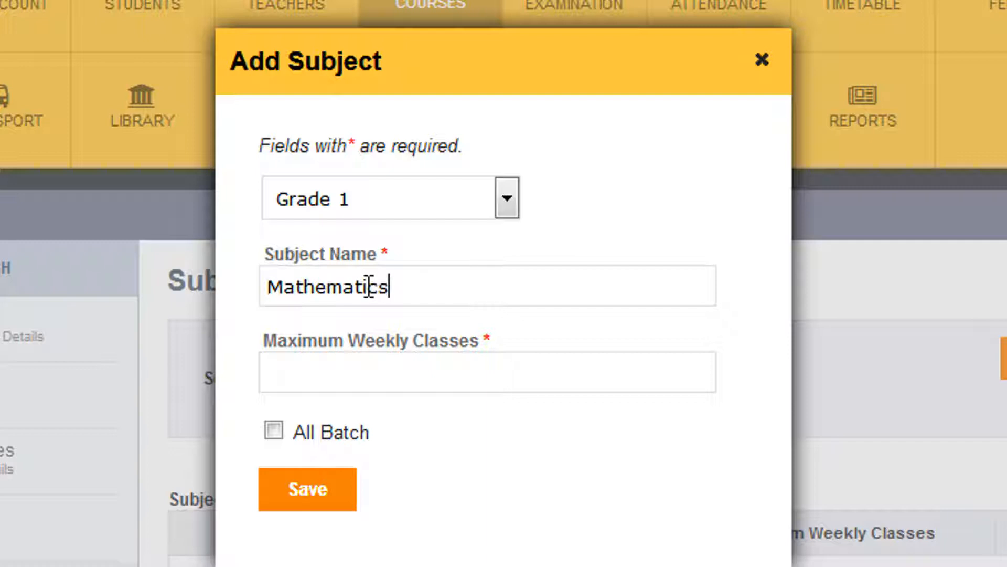
left_click(382, 375)
type("3")
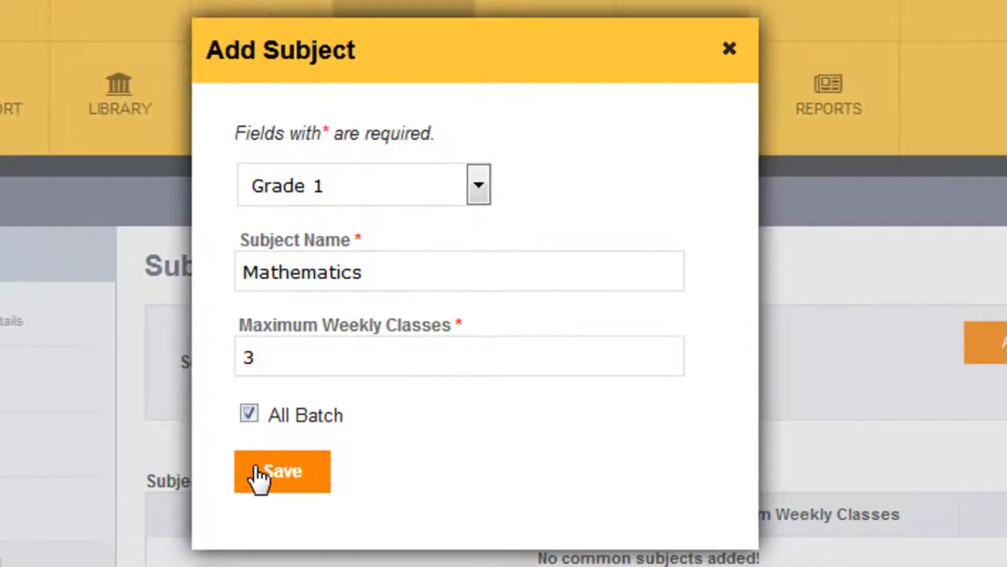
left_click(283, 490)
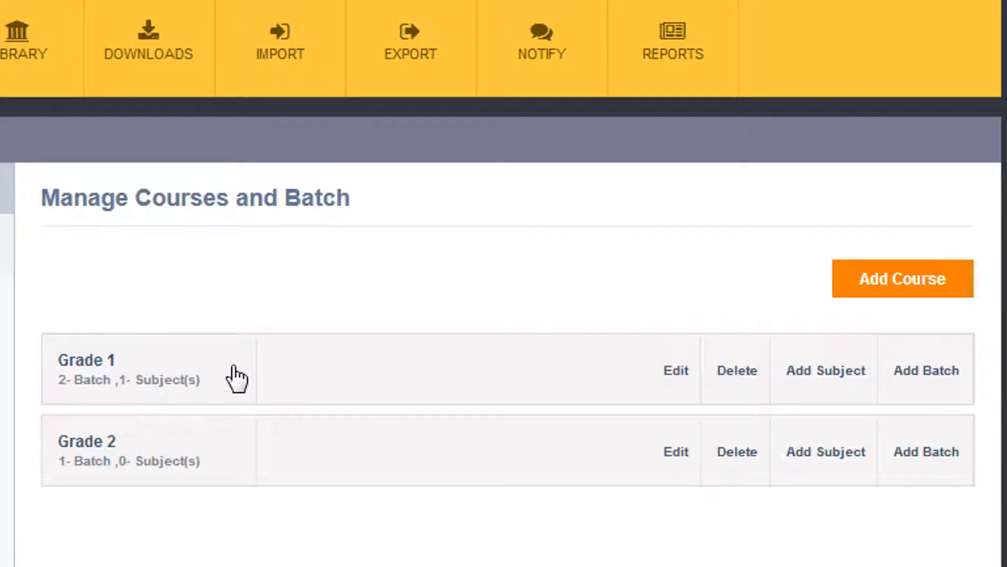
Step: Review Grade 1's batches and subjects in the course list and open the subject list of batch 1A
left_click(237, 377)
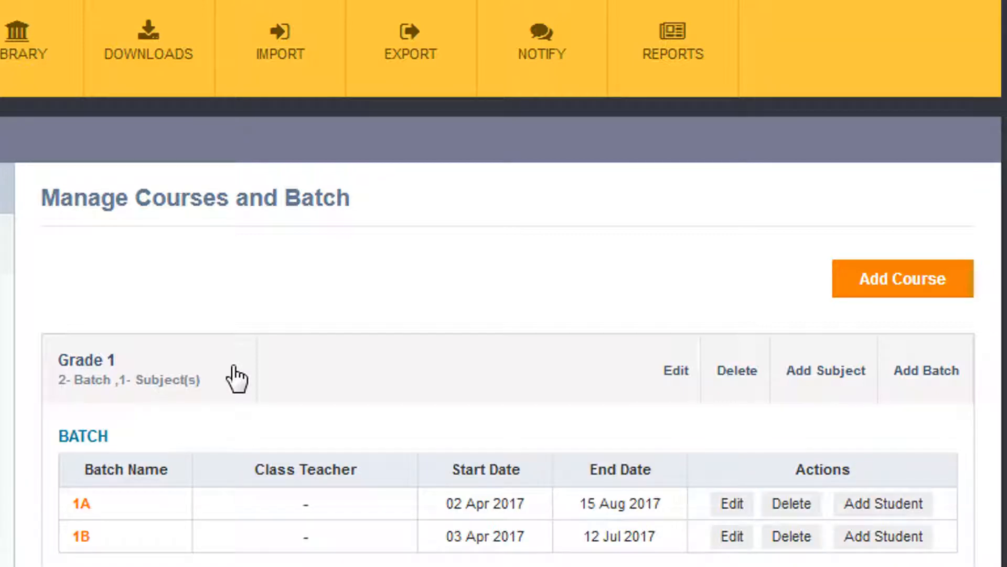
scroll(237, 377, "down", 3)
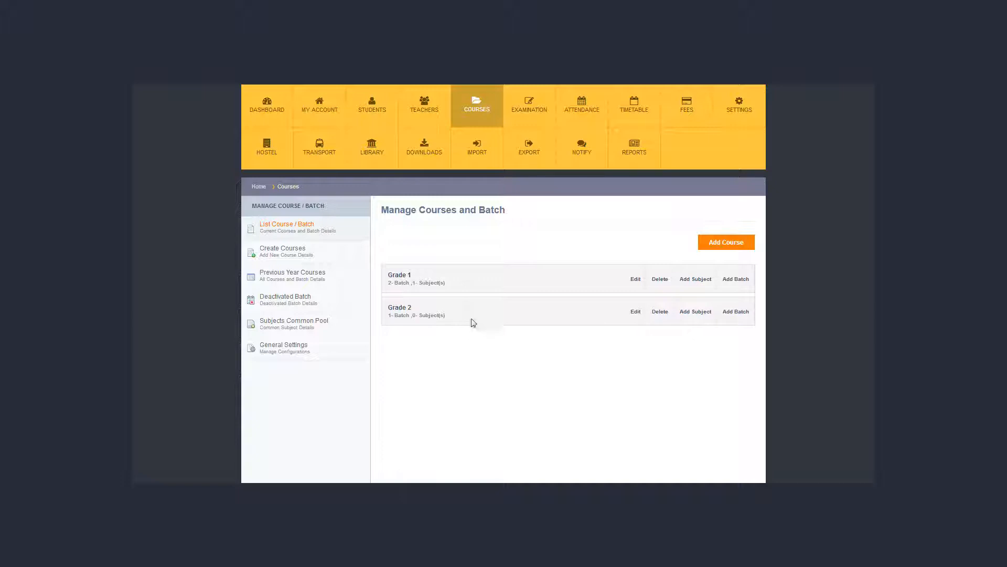
left_click(460, 282)
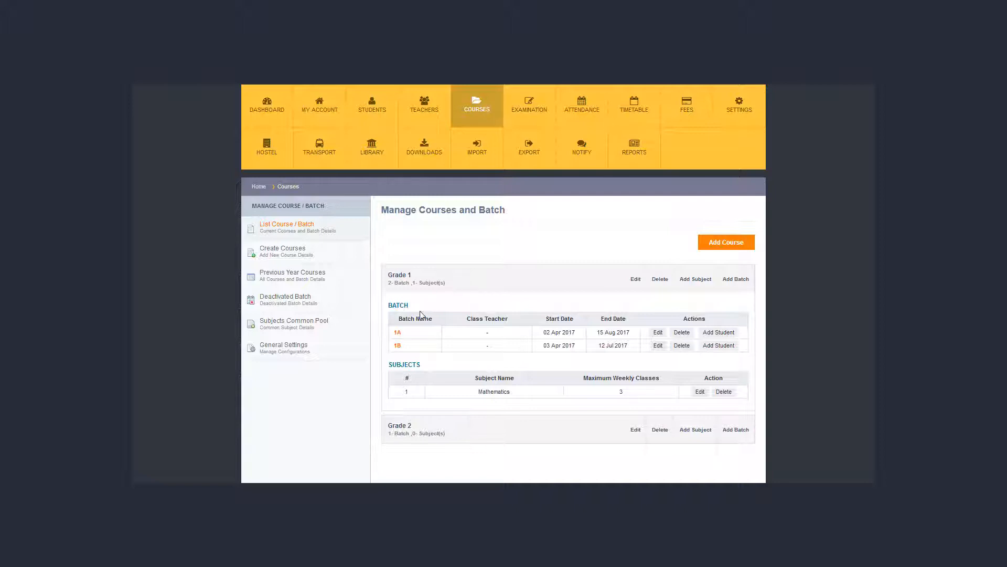
left_click(401, 335)
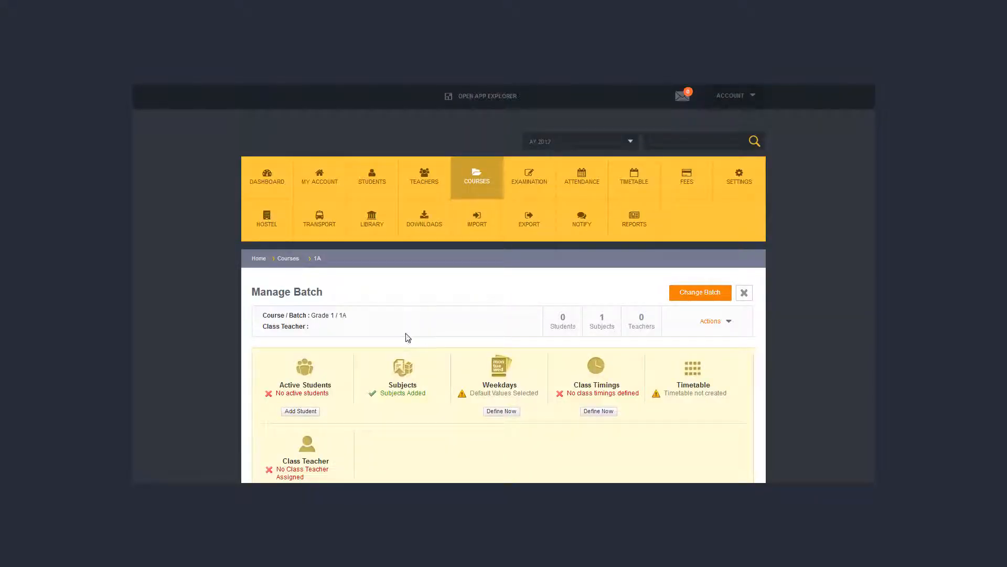
scroll(407, 337, "down", 1)
scroll(408, 337, "down", 3)
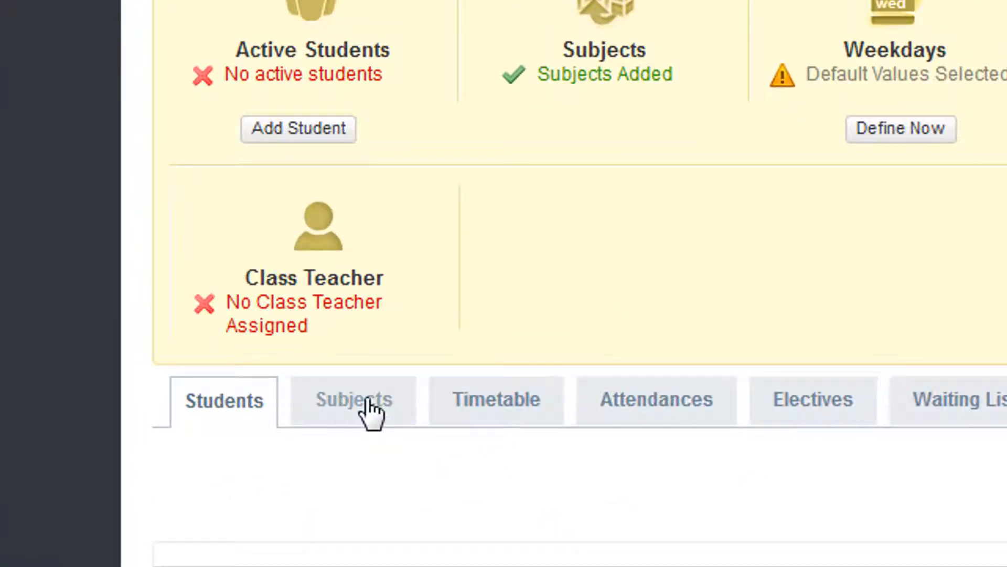
left_click(367, 401)
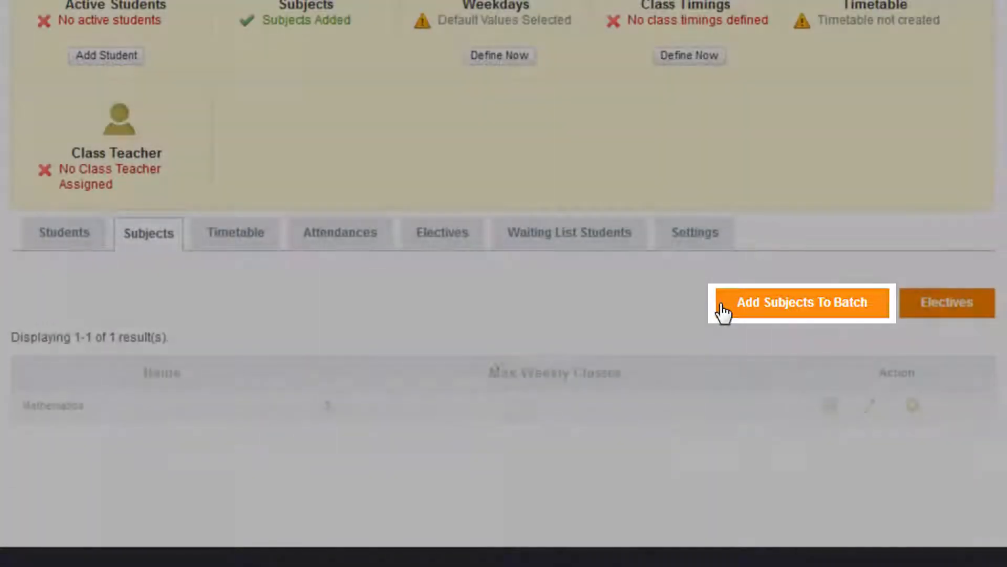
Step: Add the subject "English" with 3 max weekly classes to batch 1A and close the confirmation
left_click(724, 310)
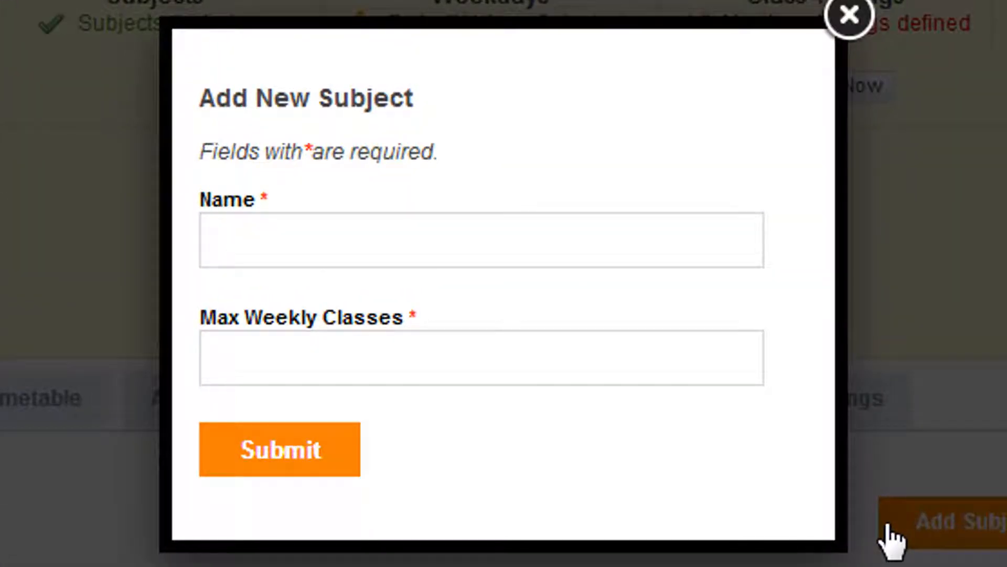
left_click(512, 247)
type("English")
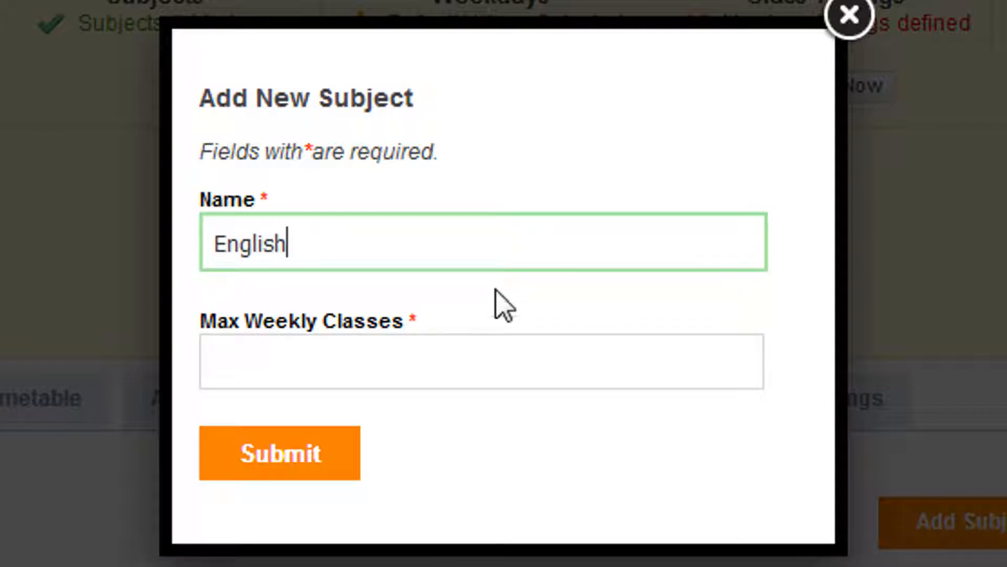
left_click(482, 370)
type("3")
left_click(292, 467)
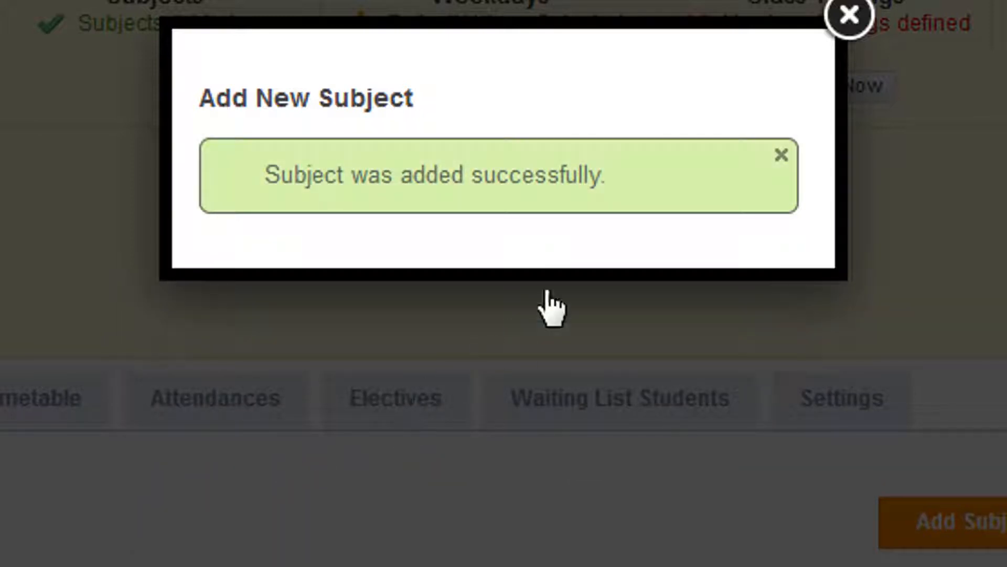
left_click(849, 21)
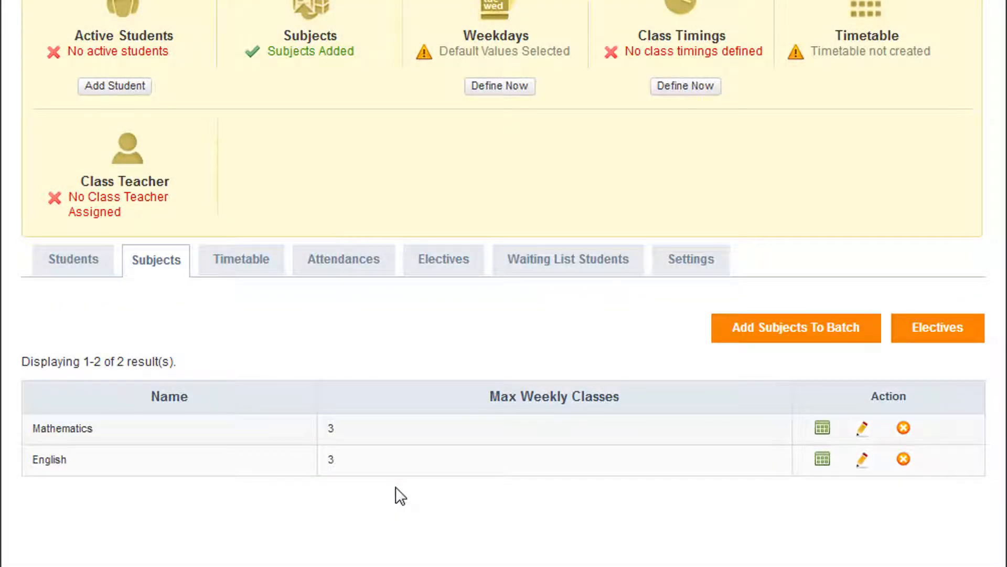
Step: Return to the course list and open batch 1B of Grade 1 to check which subjects it has
scroll(395, 487, "up", 4)
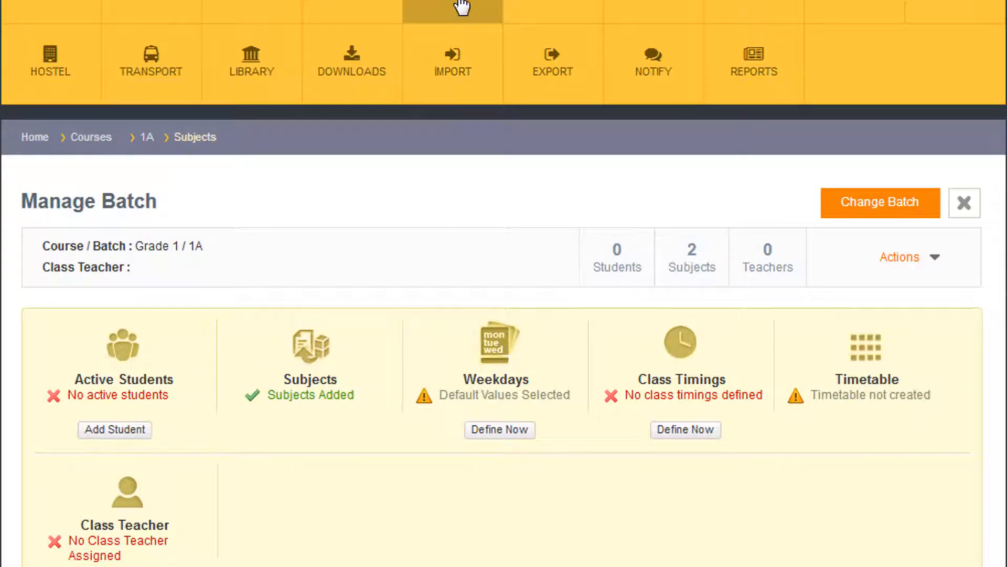
left_click(462, 7)
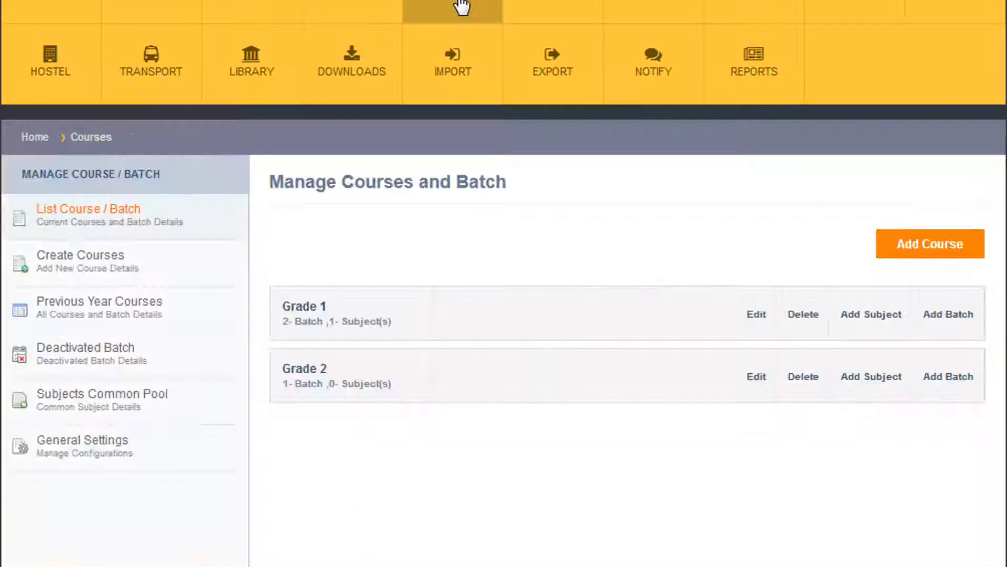
left_click(420, 321)
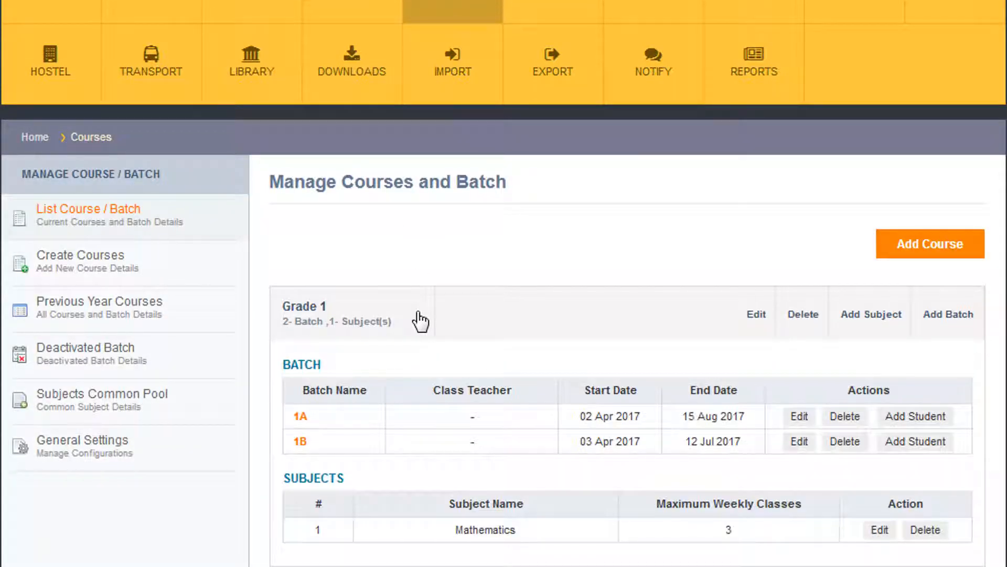
scroll(420, 321, "down", 2)
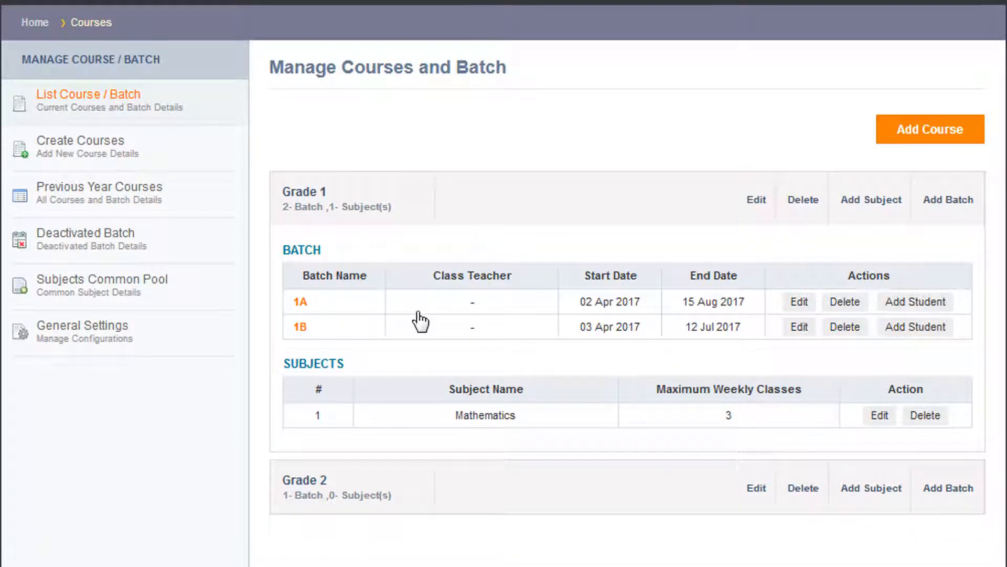
left_click(300, 330)
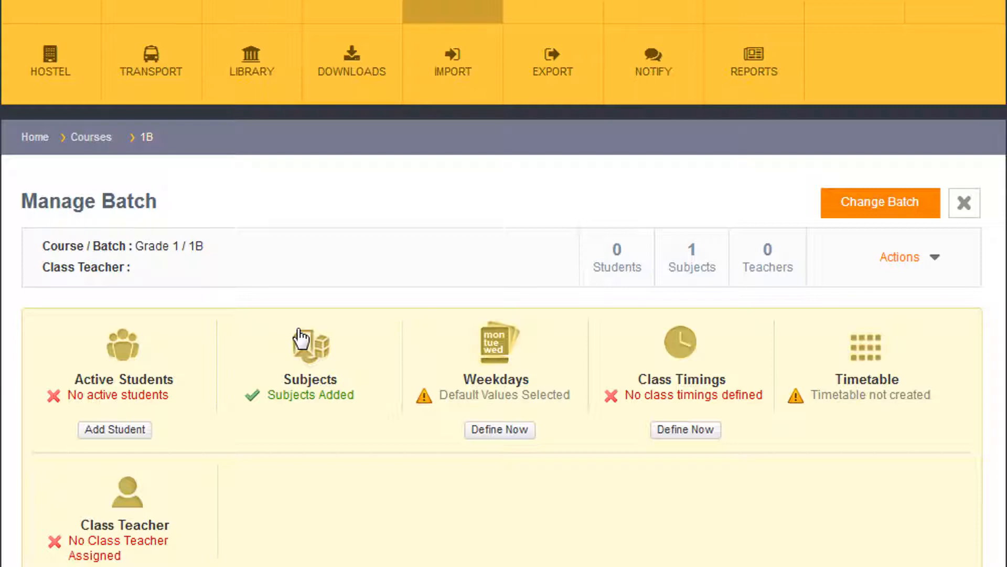
scroll(299, 338, "down", 6)
left_click(160, 246)
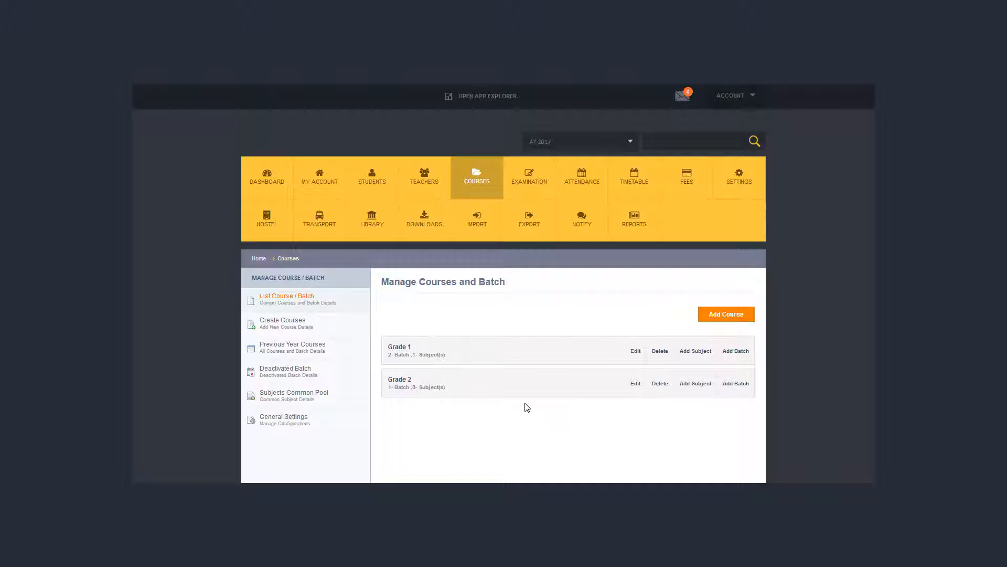
Step: Open batch 1A of Grade 1 from the course list and go from its subjects to the electives page
left_click(464, 354)
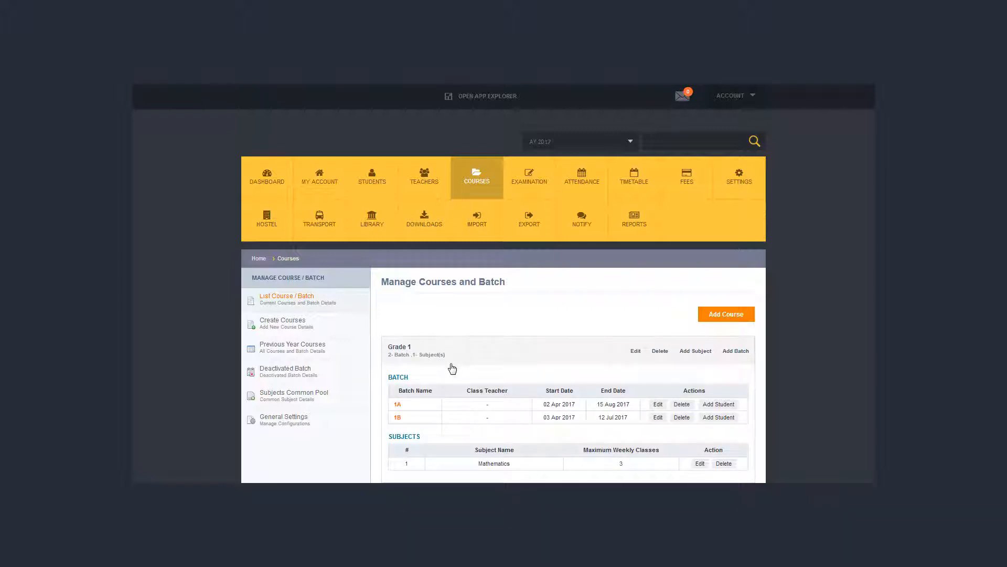
left_click(399, 406)
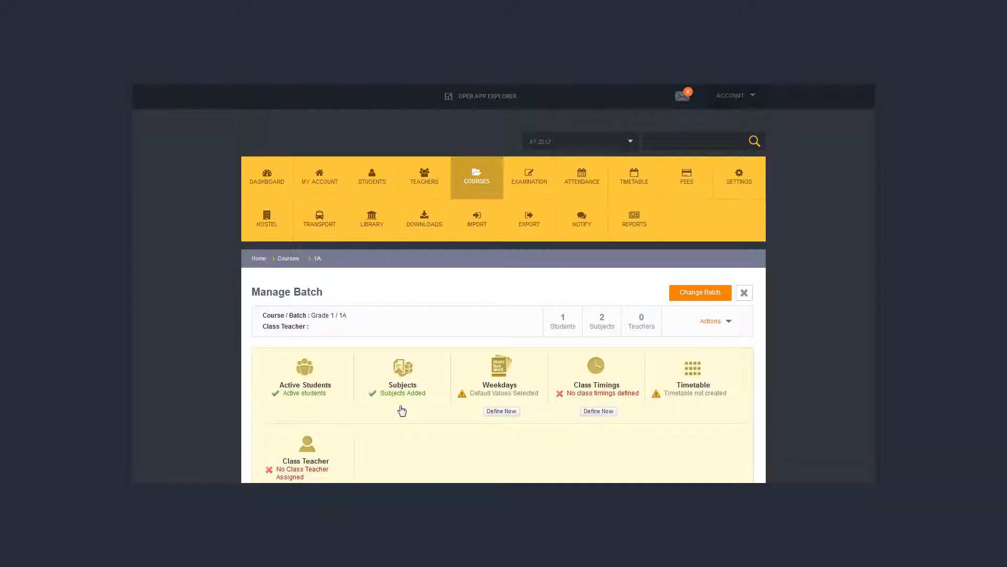
scroll(401, 410, "down", 3)
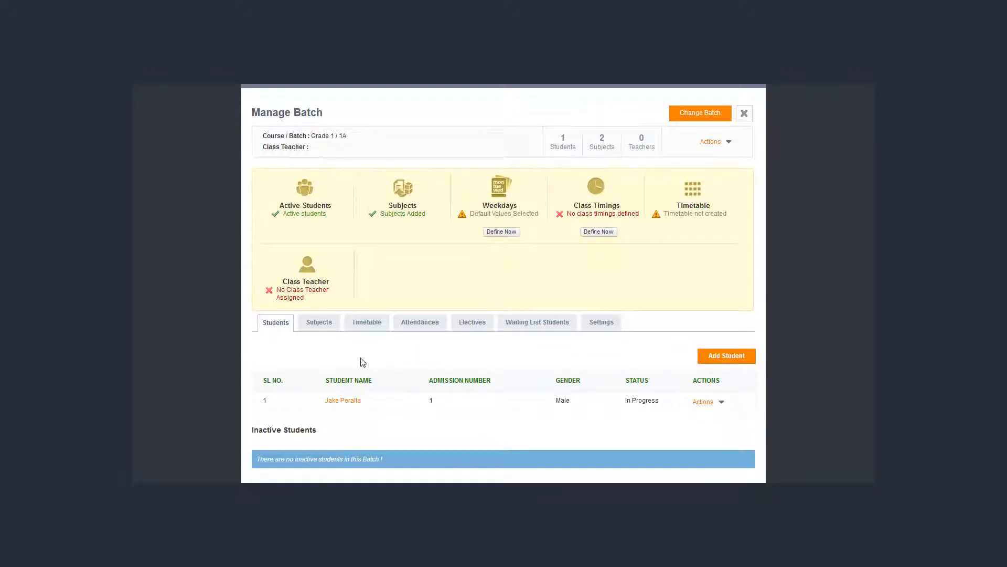
left_click(330, 325)
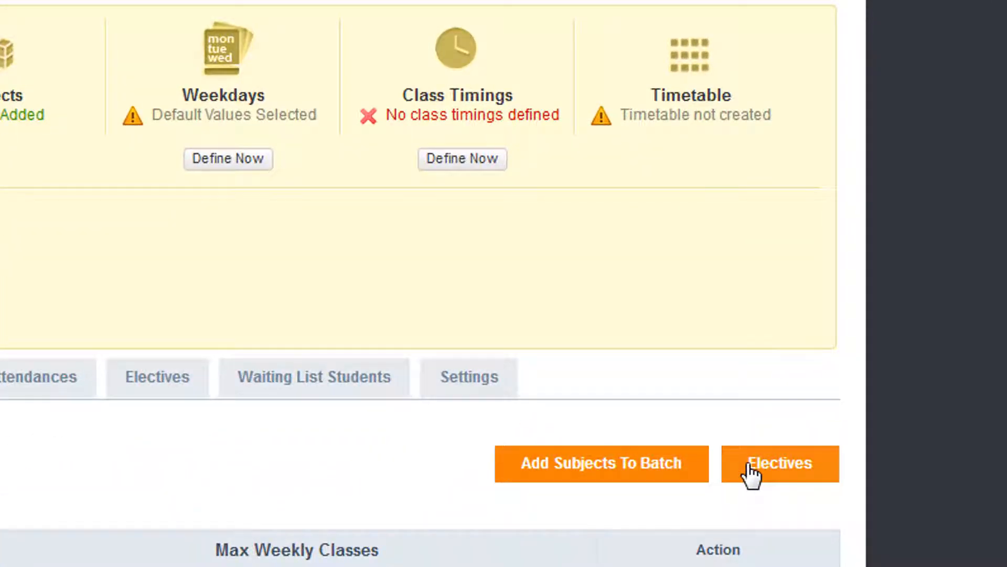
left_click(752, 471)
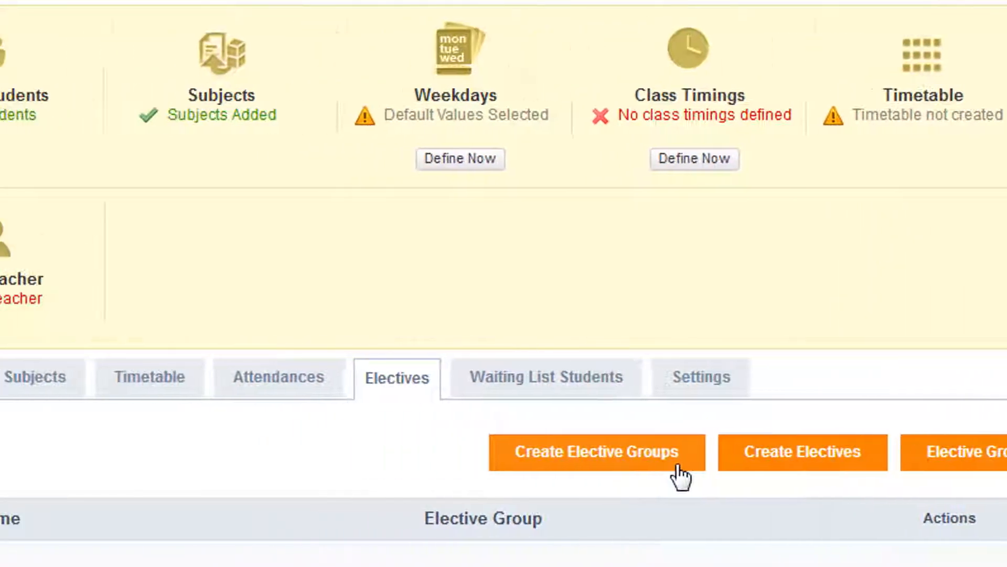
Step: Create the elective group "Languages" with code L1 and 2 max weekly classes, and close the confirmation
left_click(472, 464)
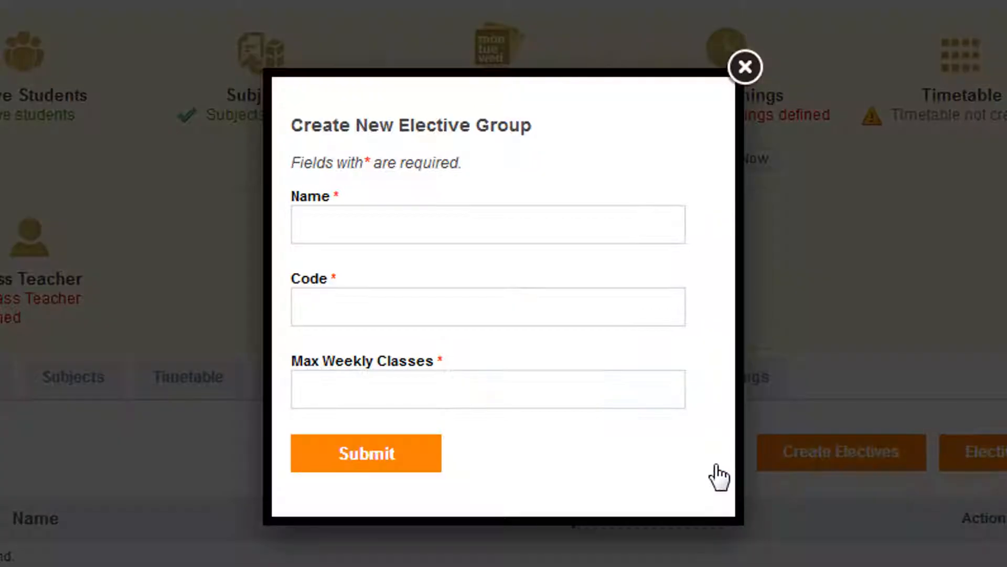
left_click(460, 224)
type("Languages")
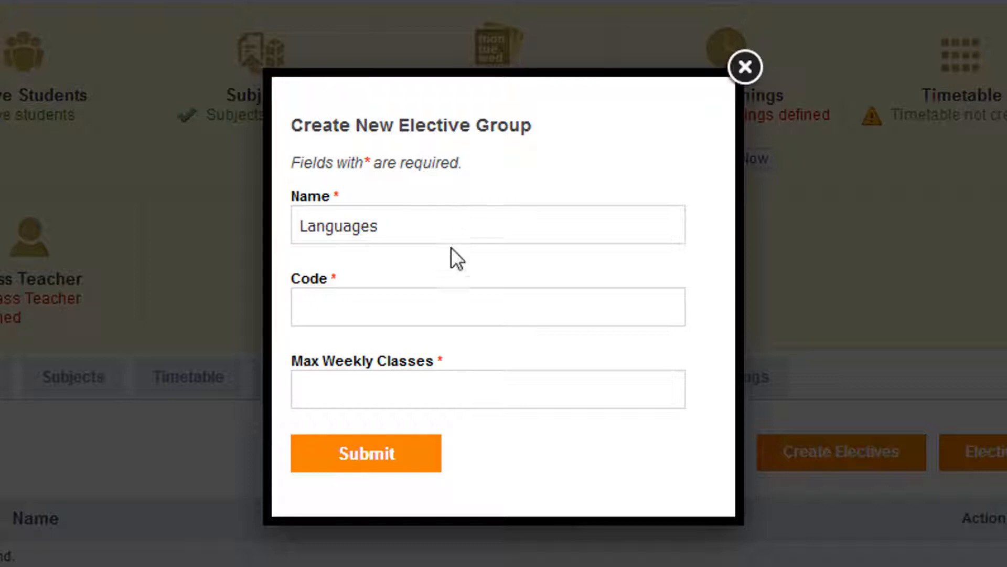
left_click(441, 310)
type("L1")
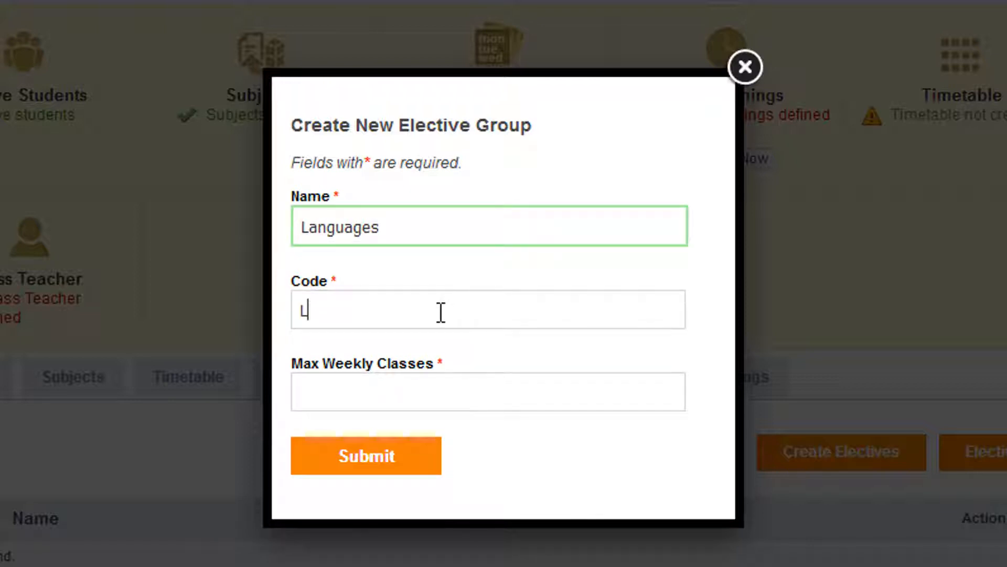
left_click(435, 398)
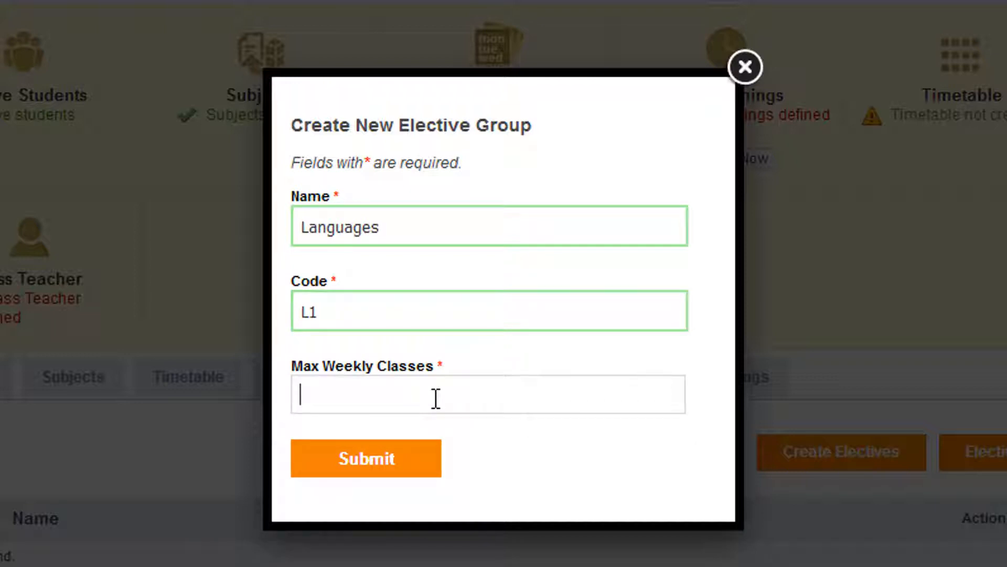
type("2")
left_click(421, 466)
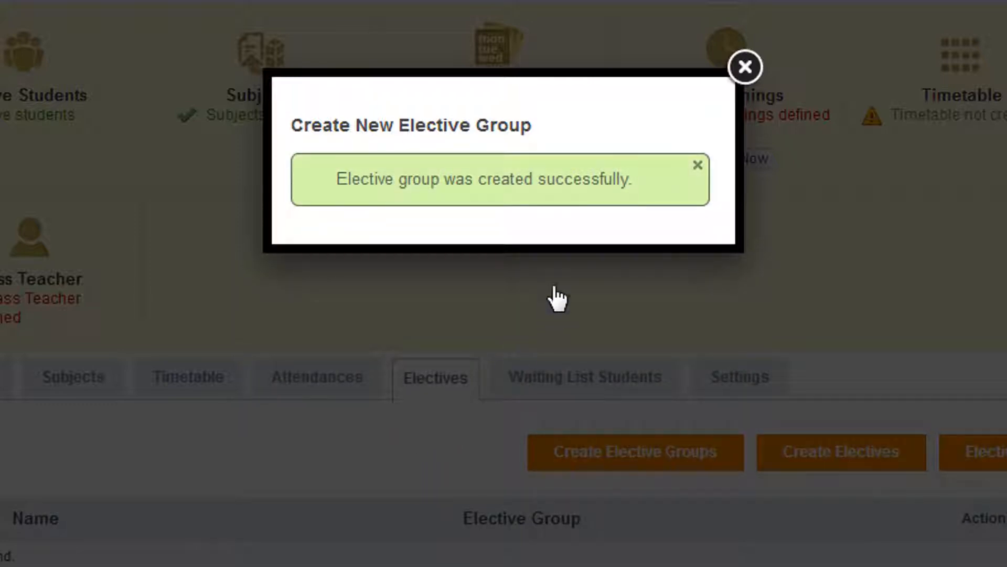
left_click(735, 72)
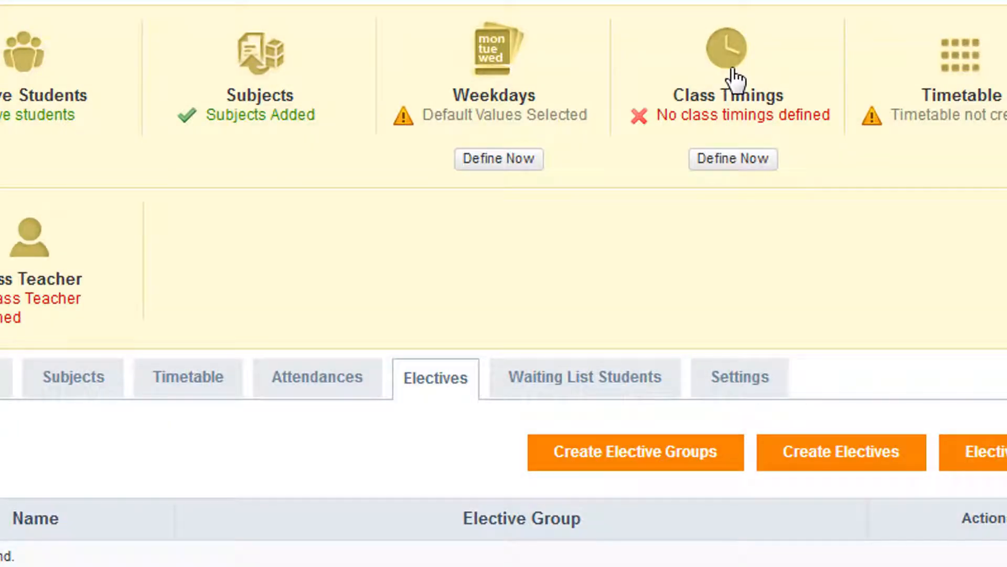
Step: Create the elective "French" in the Languages elective group and close the confirmation
left_click(815, 463)
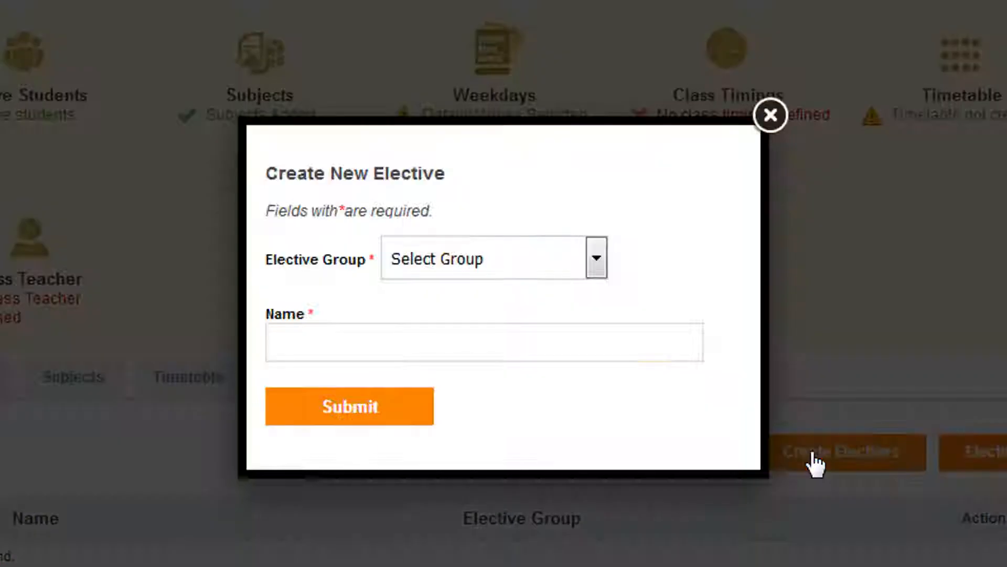
left_click(571, 256)
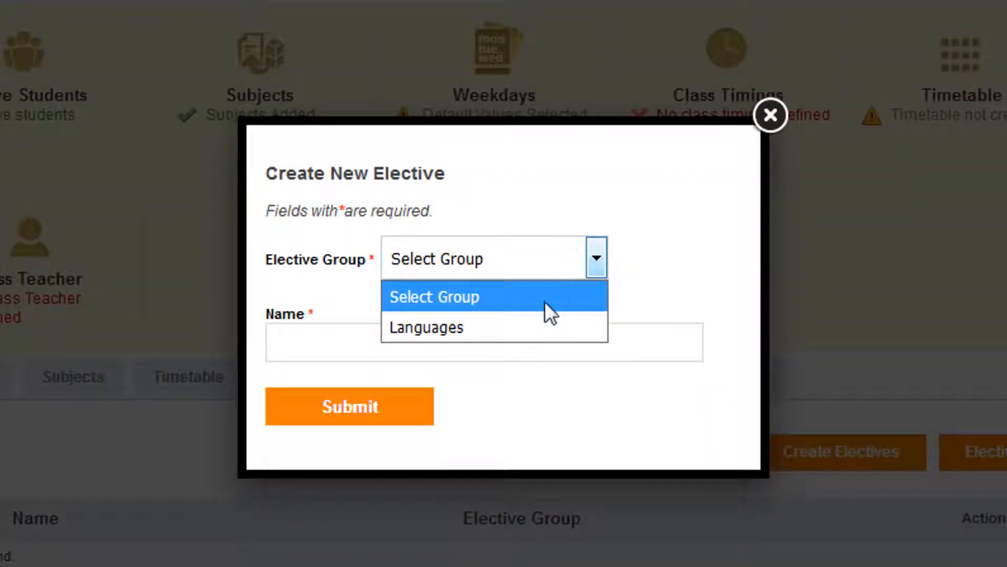
left_click(540, 326)
left_click(542, 347)
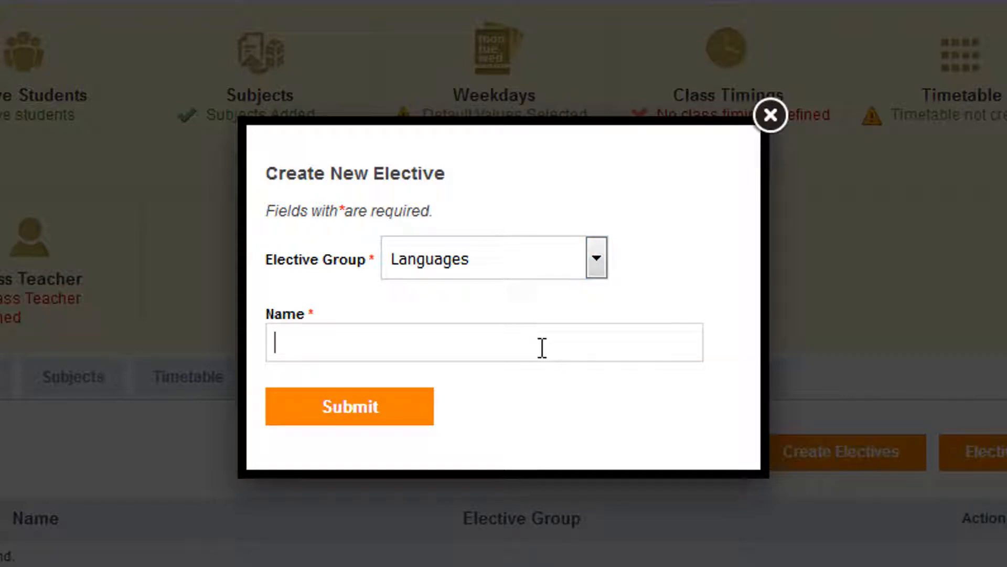
type("French")
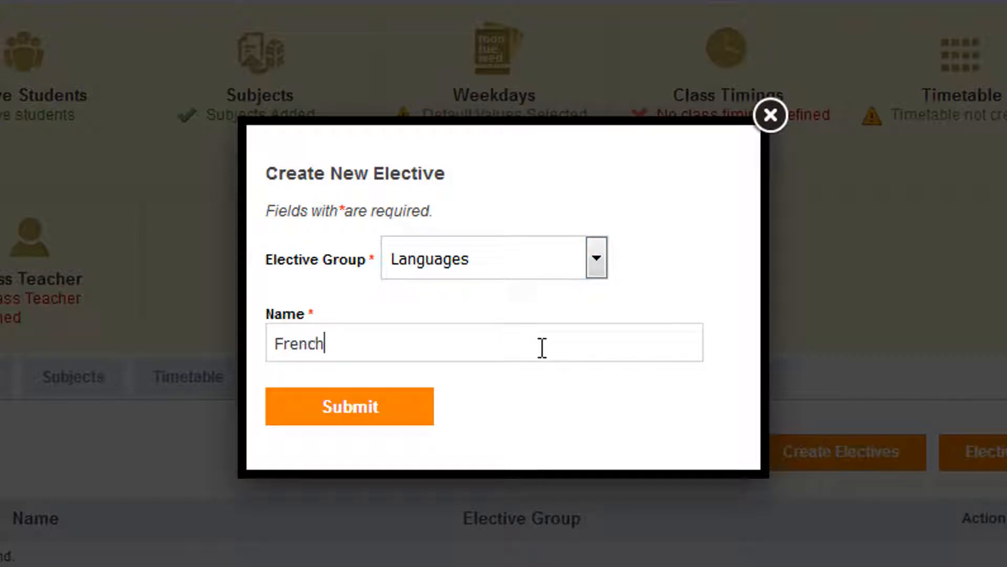
left_click(413, 413)
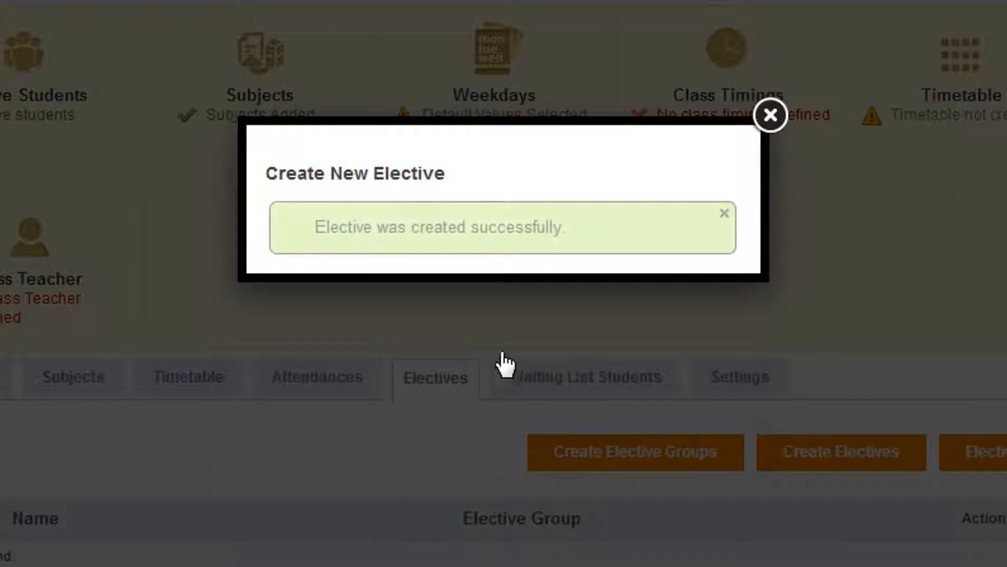
left_click(770, 115)
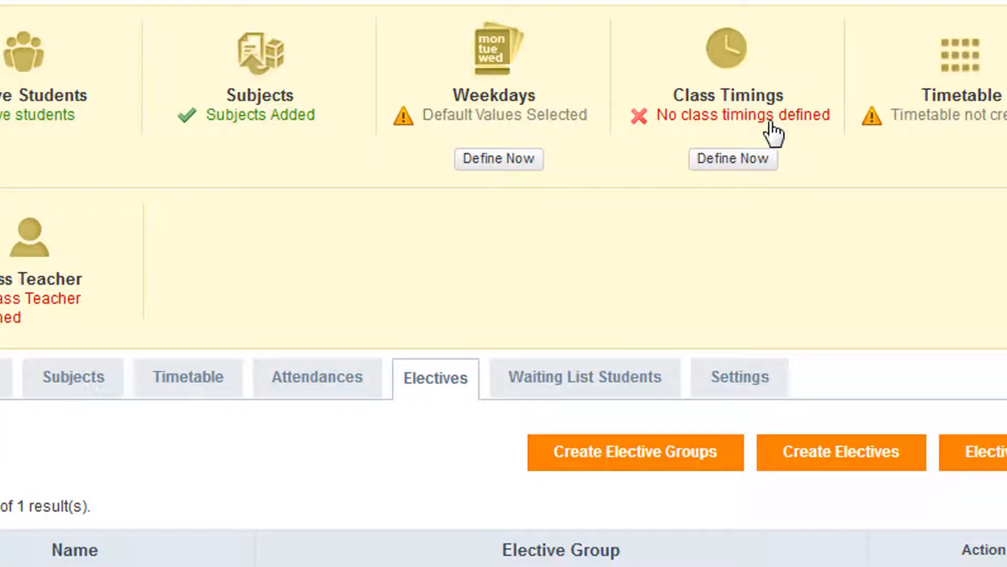
Step: Assign the French elective from the Languages group to the student listed in batch 1A and confirm saving it
scroll(773, 181, "down", 1)
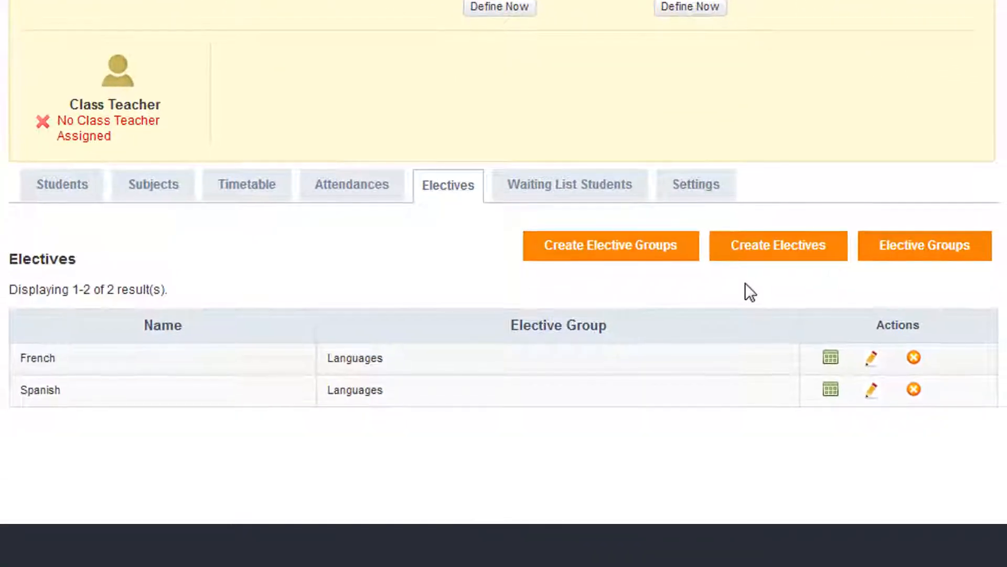
left_click(463, 196)
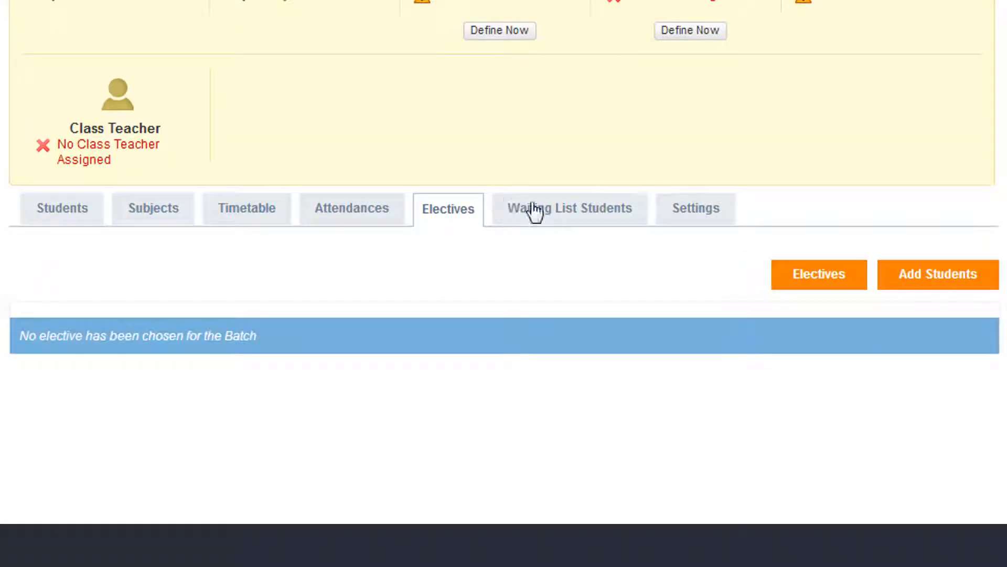
left_click(930, 280)
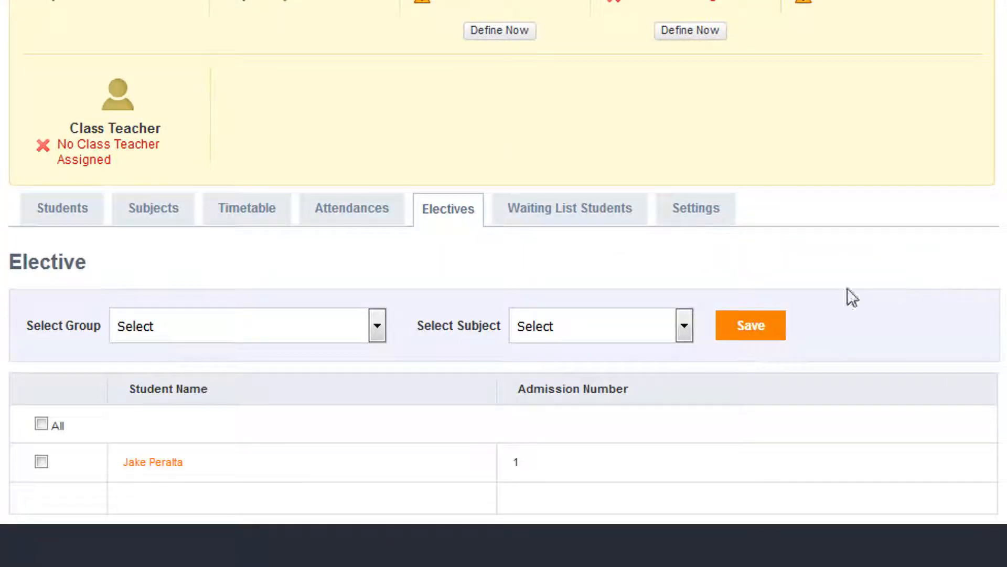
left_click(342, 329)
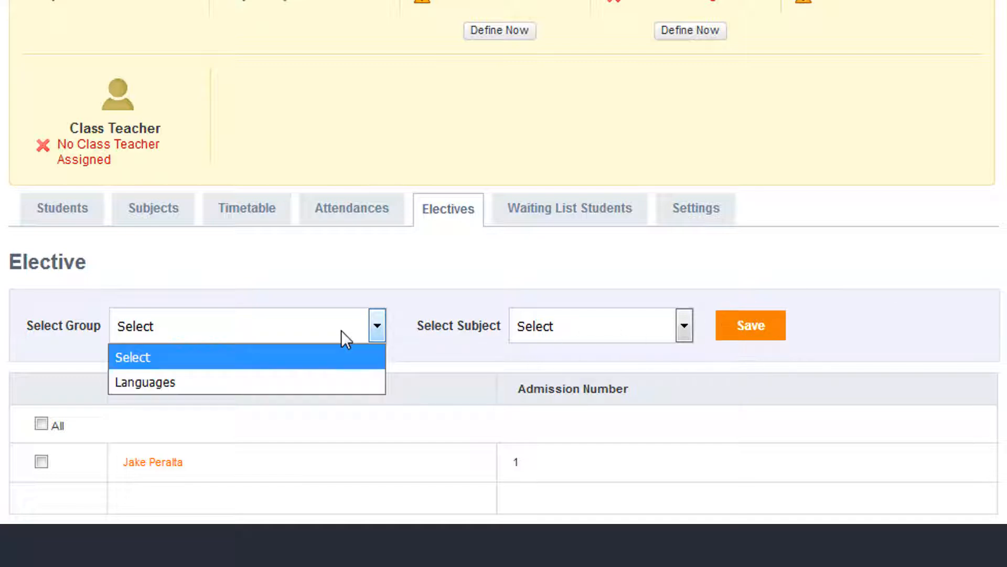
left_click(216, 379)
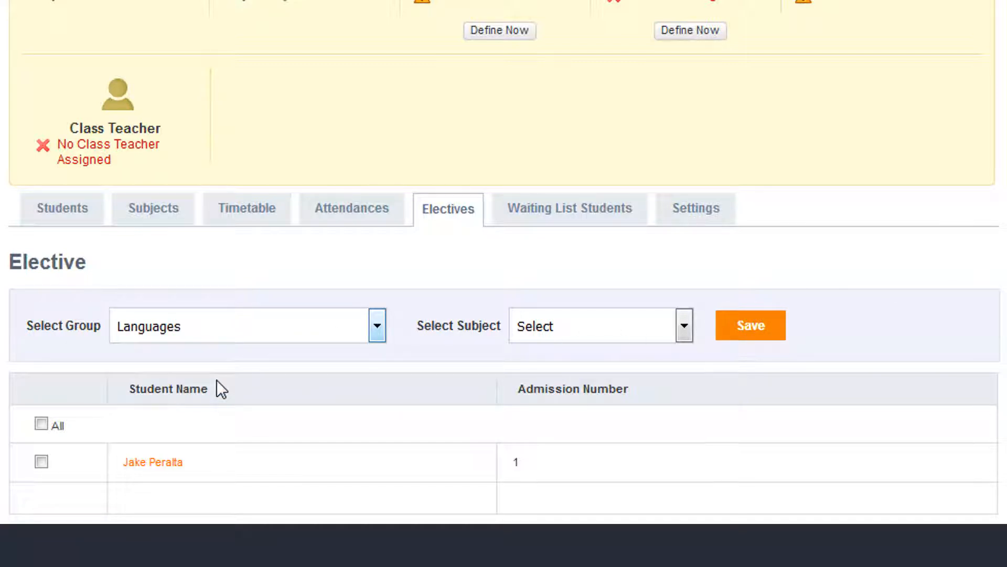
left_click(566, 328)
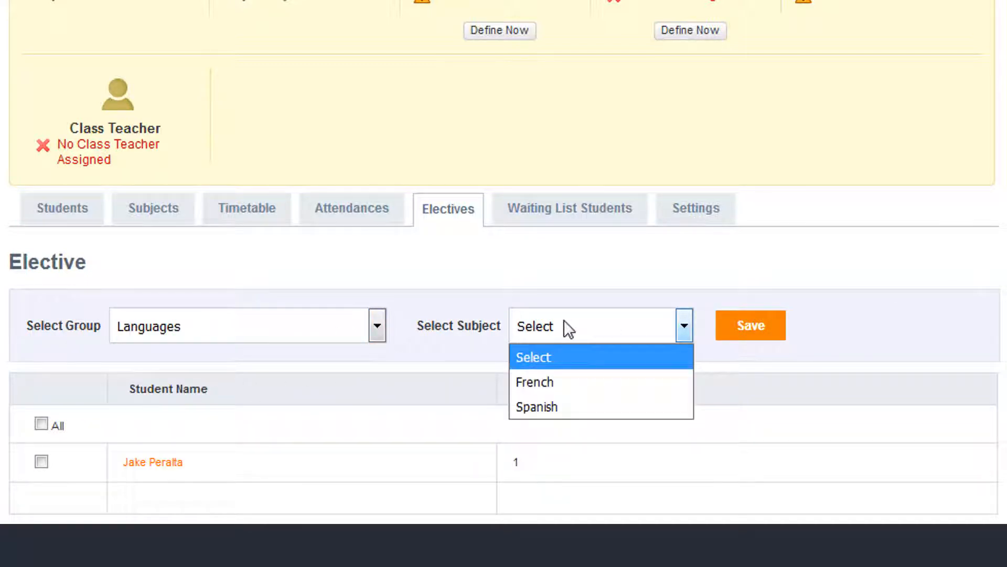
left_click(540, 379)
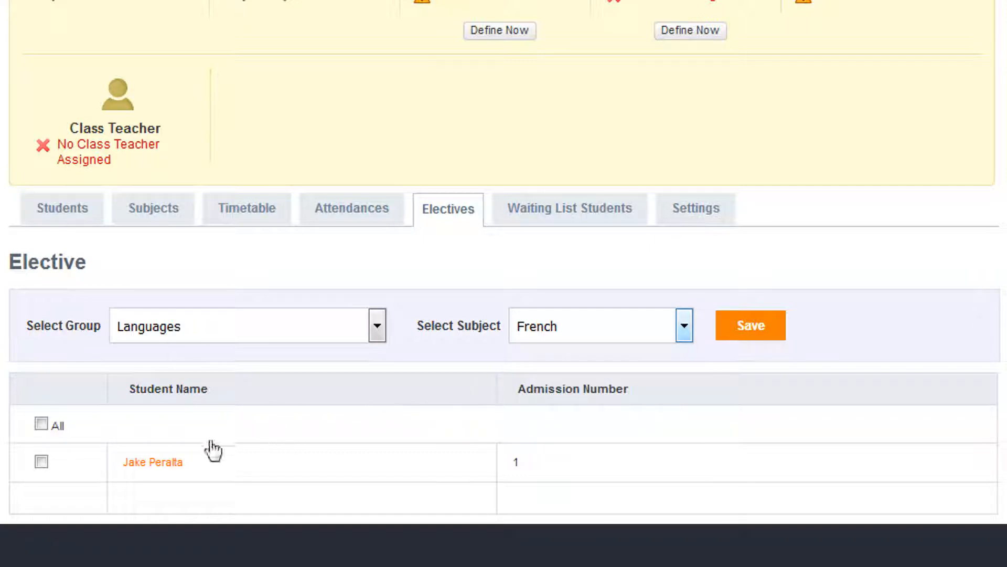
left_click(42, 462)
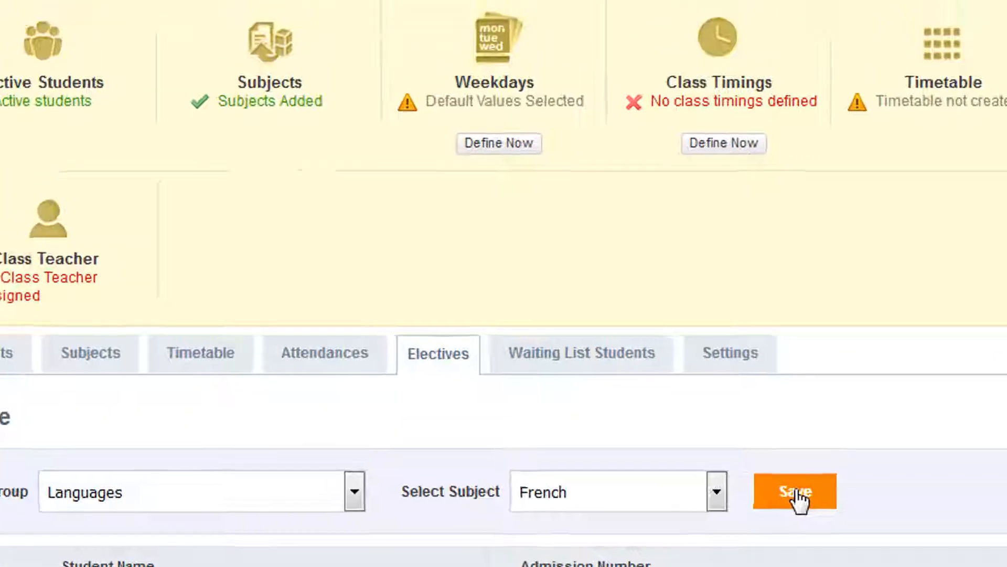
left_click(752, 330)
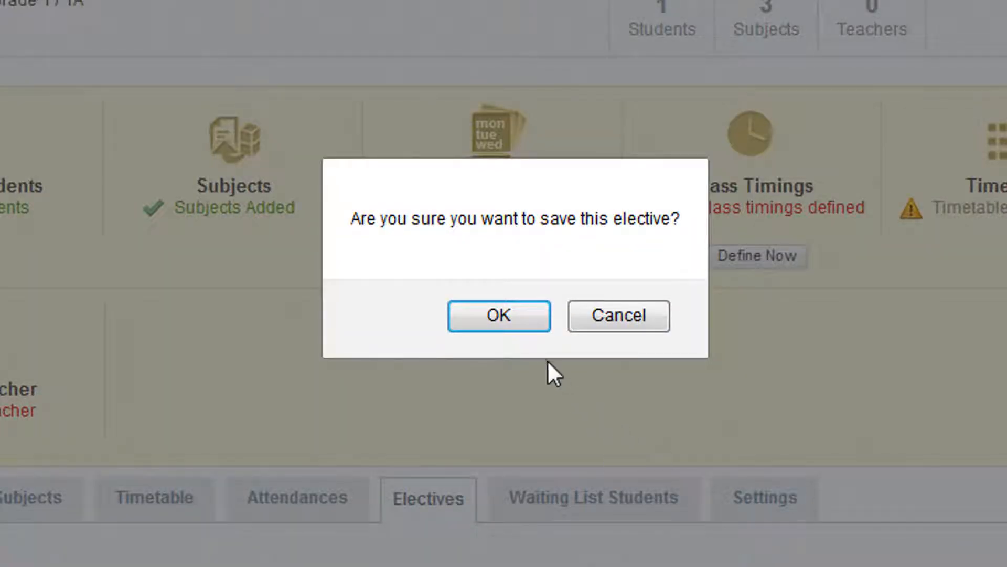
left_click(517, 322)
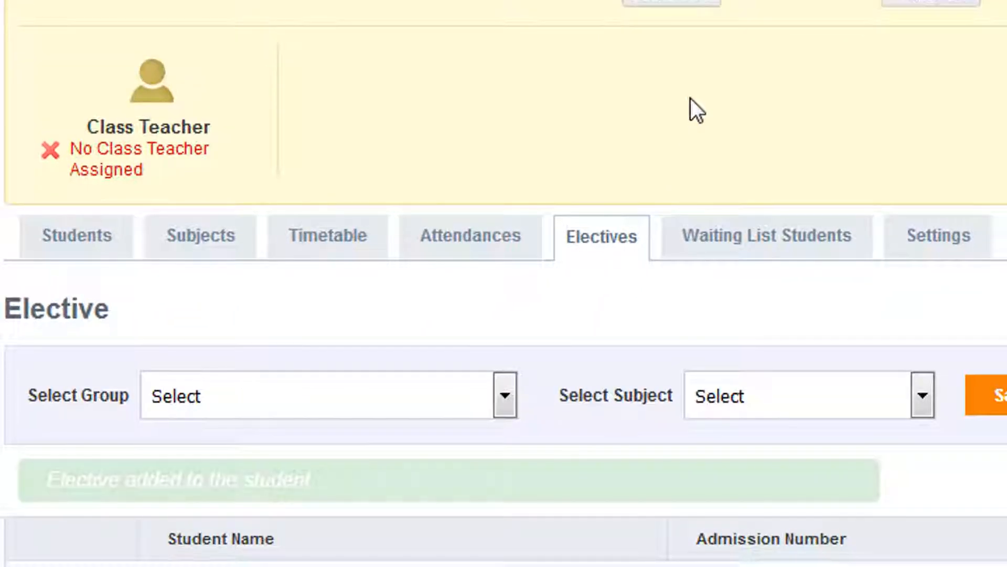